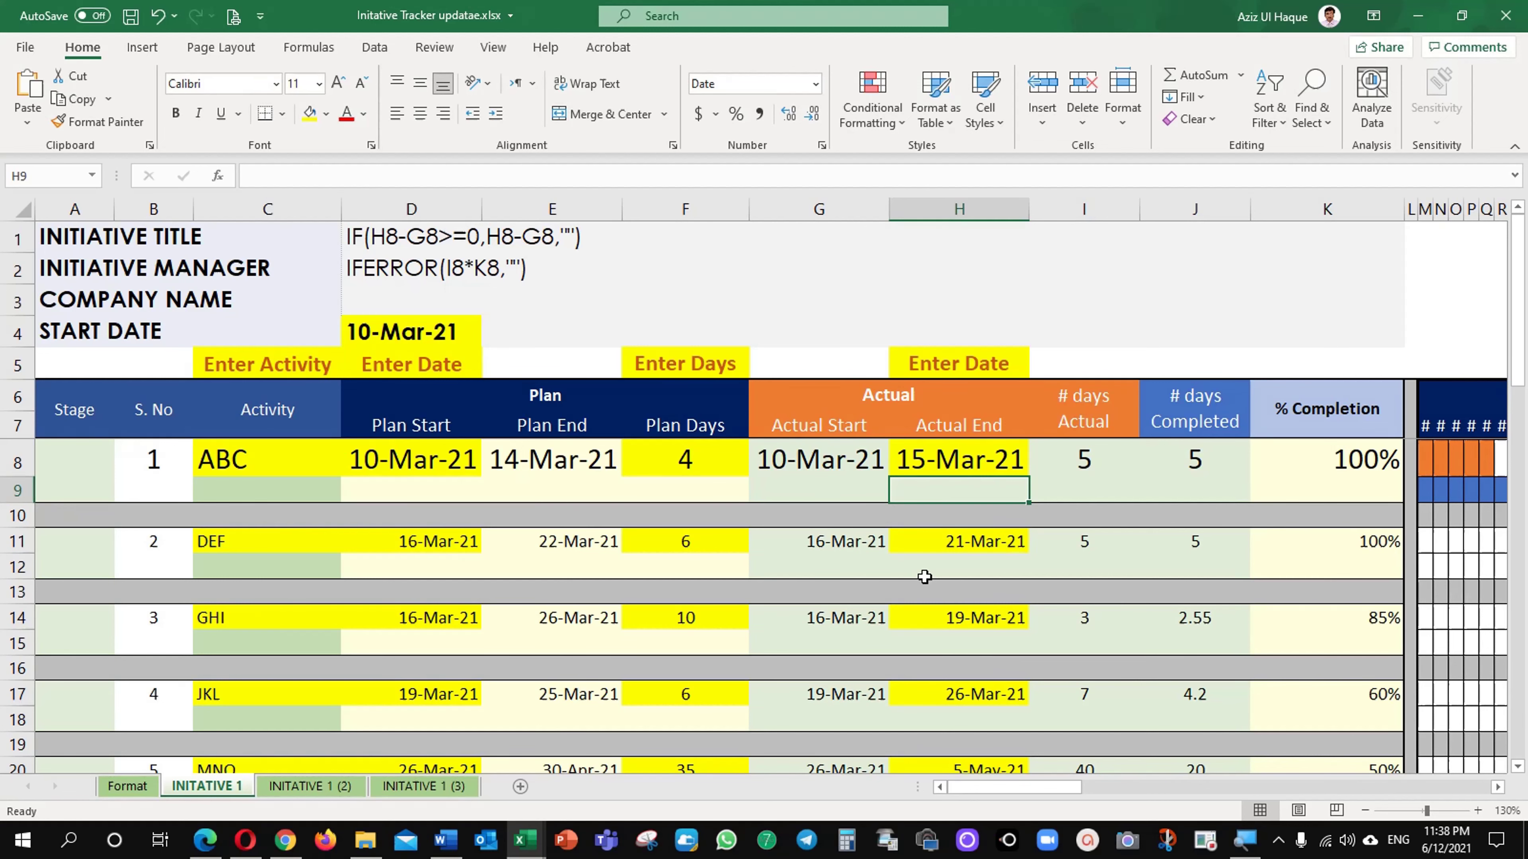
Test I8's day count by clearing the H8 Actual End date, then restore 15-Mar-21.
scroll(925, 577, "down", 1)
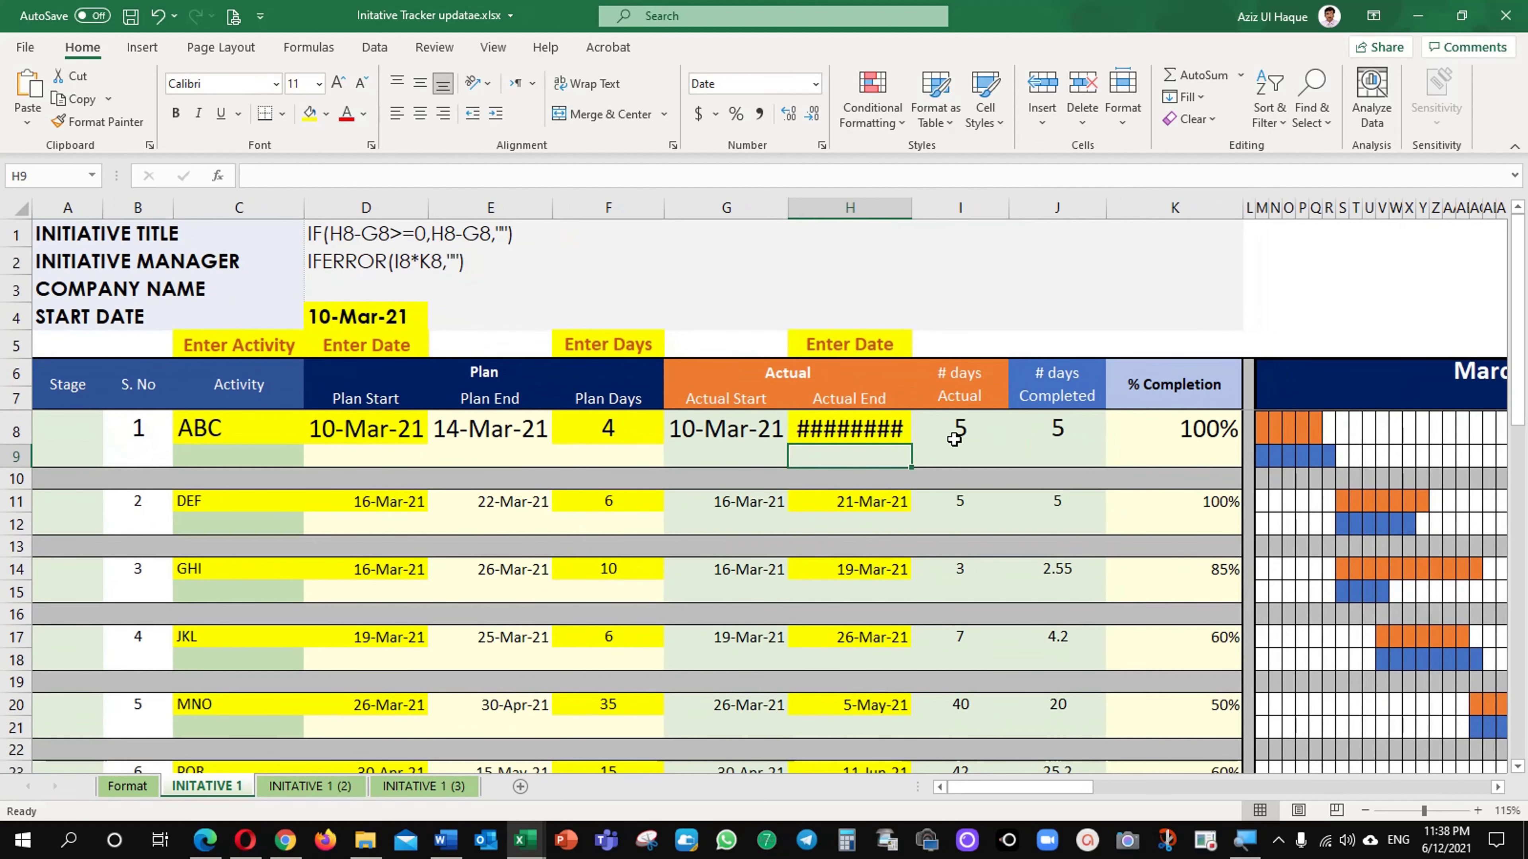
scroll(960, 491, "up", 1)
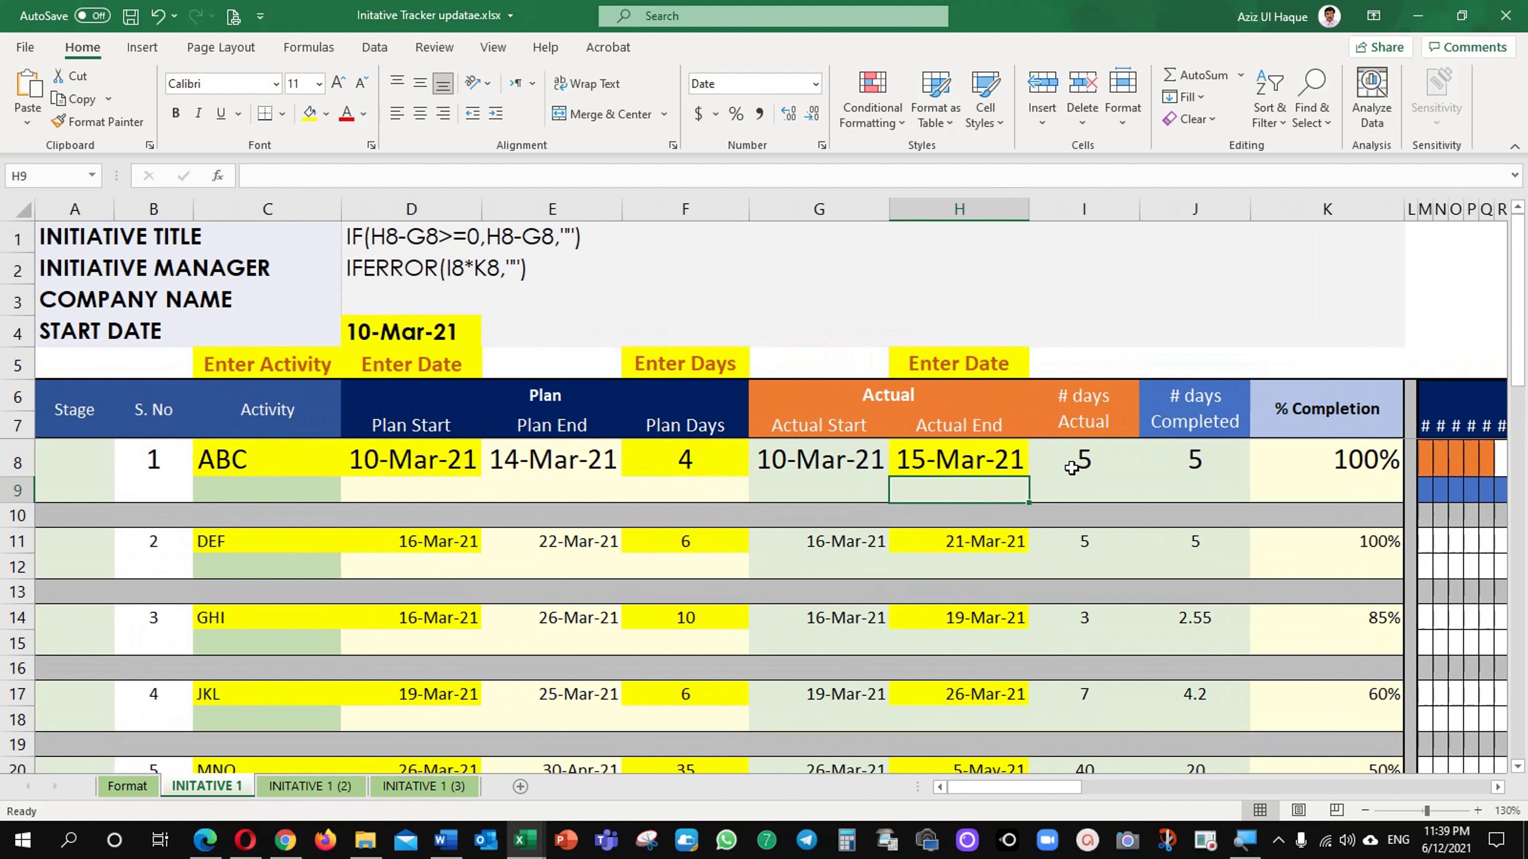
left_click(1074, 470)
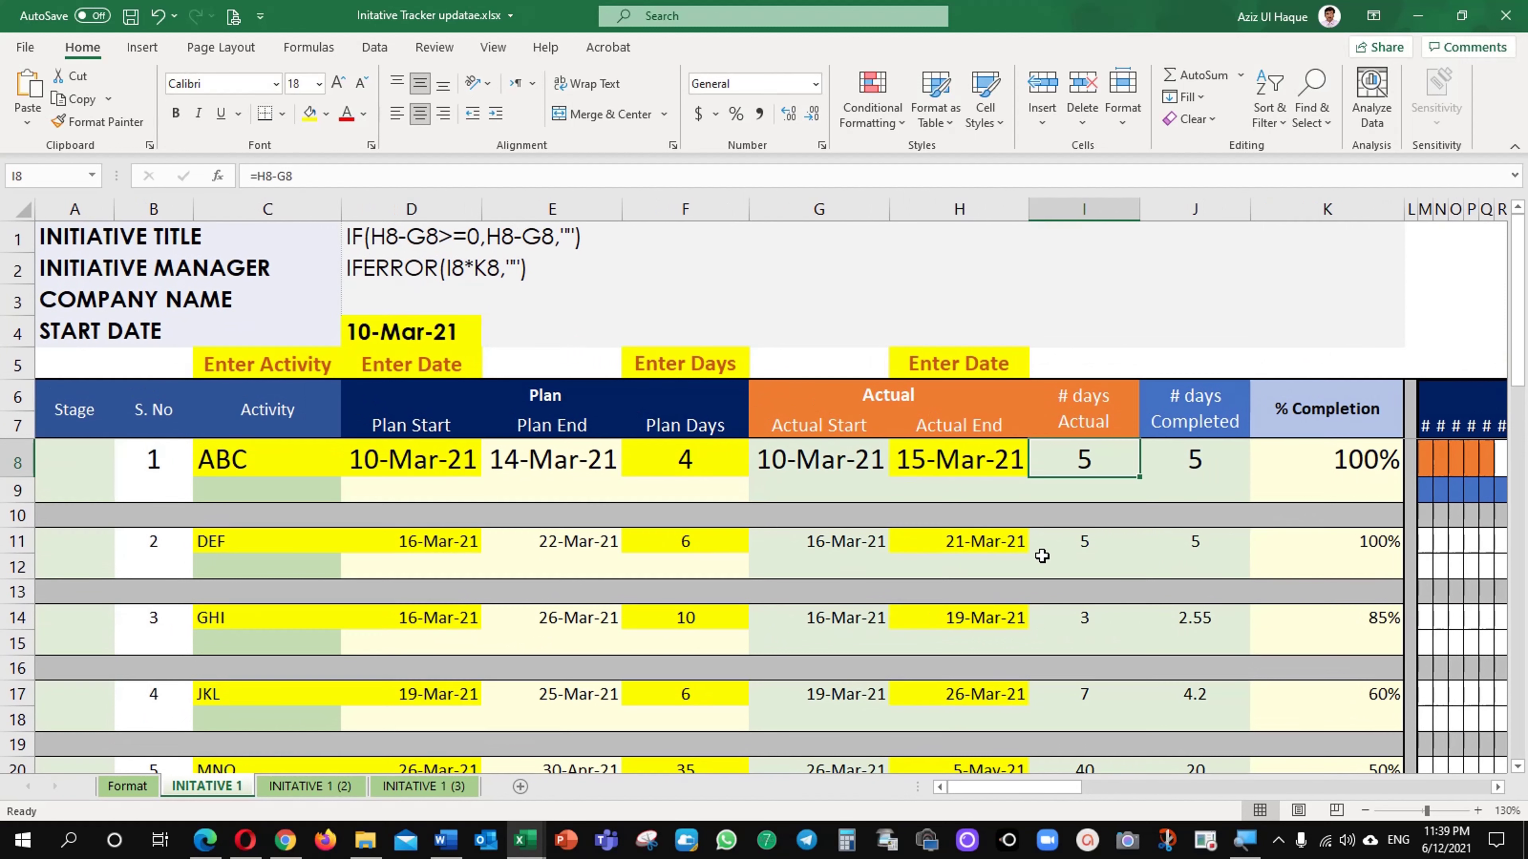
left_click(972, 465)
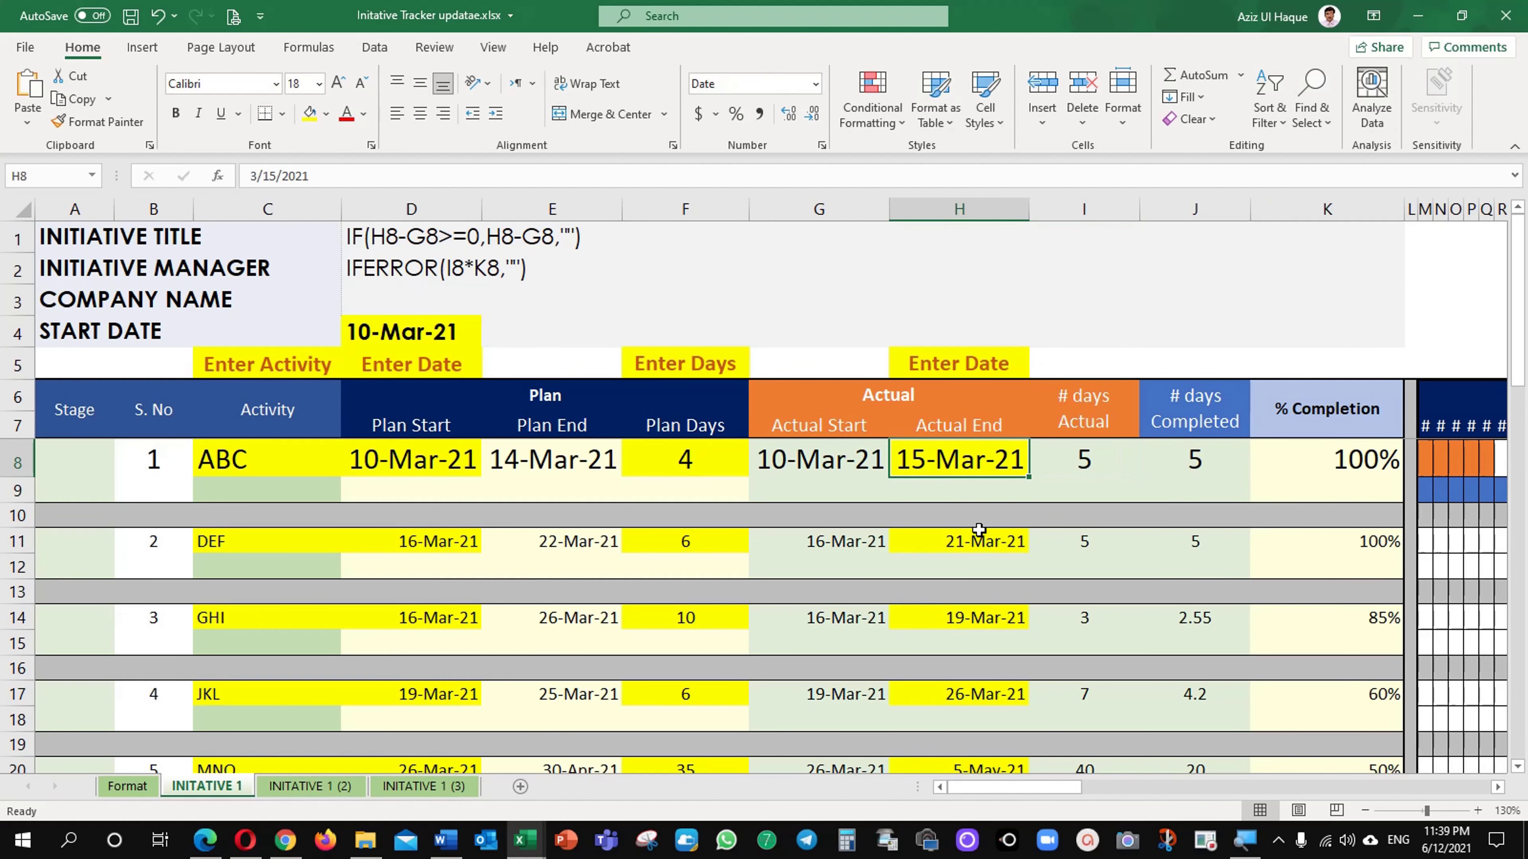
key("Delete")
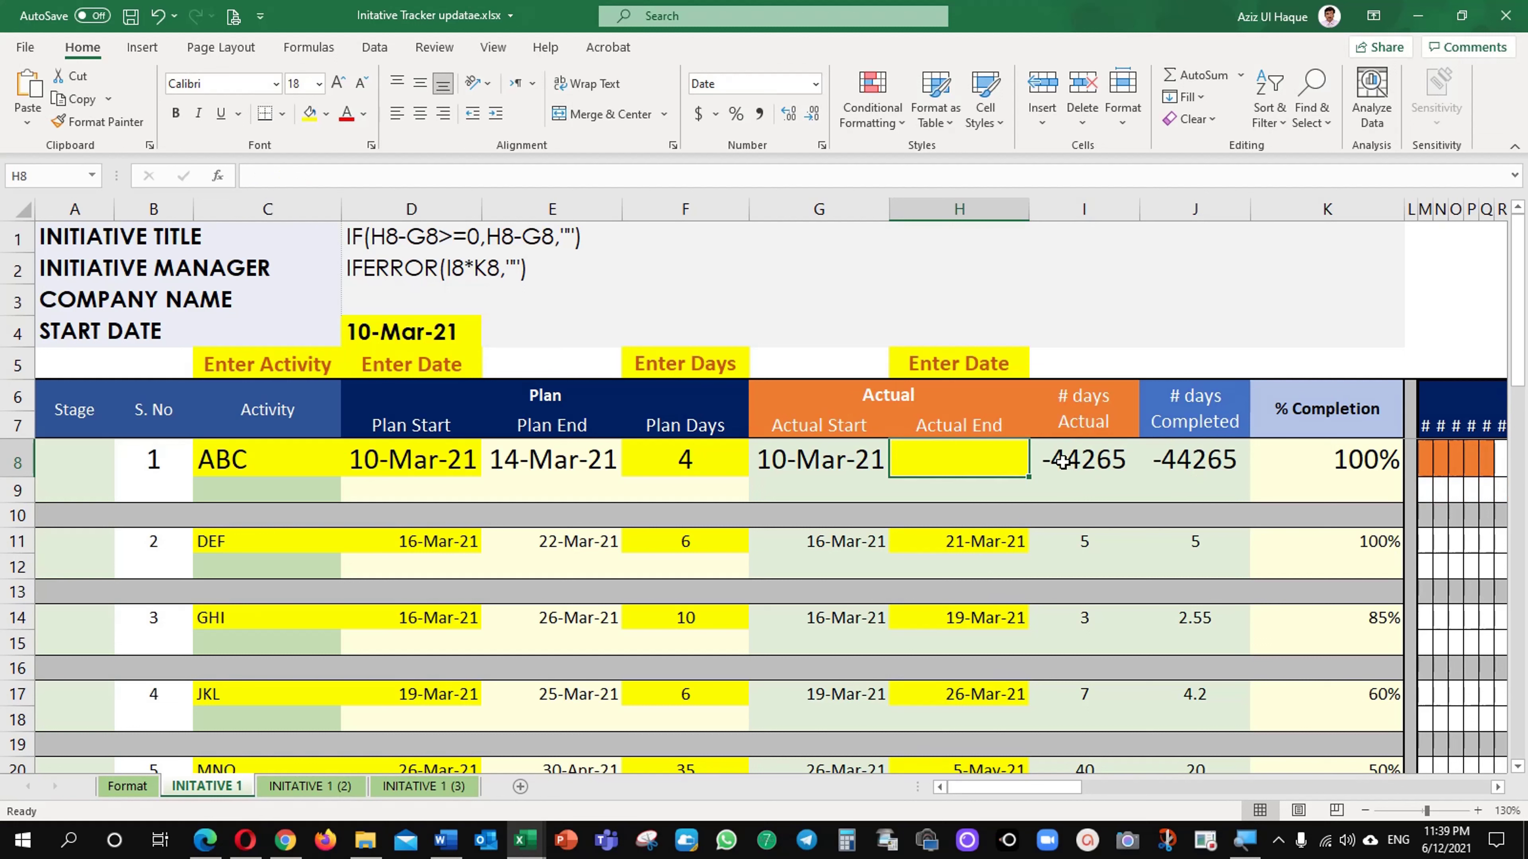
left_click(1090, 464)
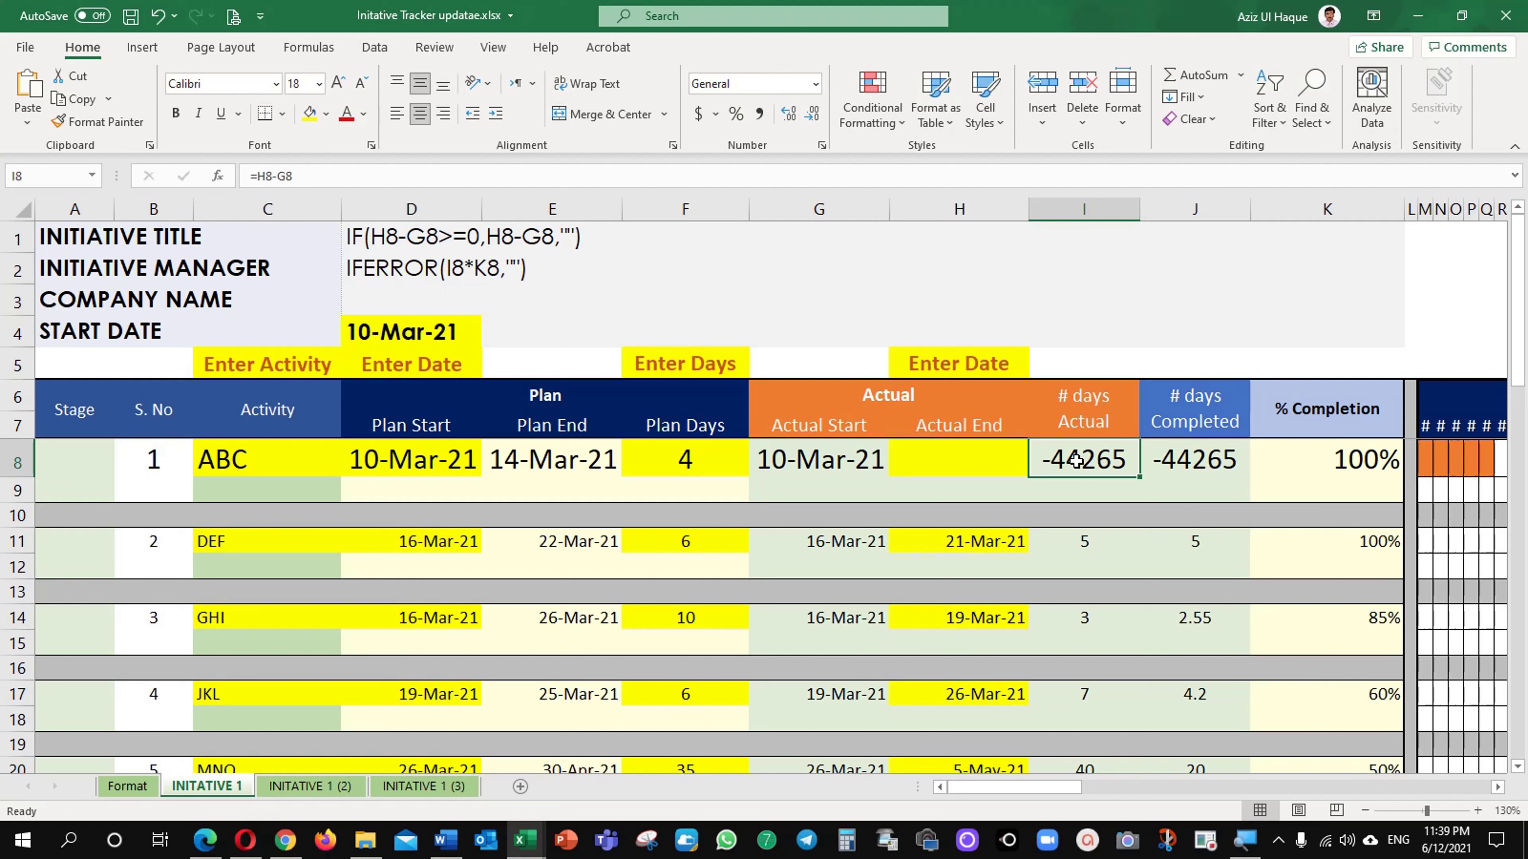
left_click(984, 460)
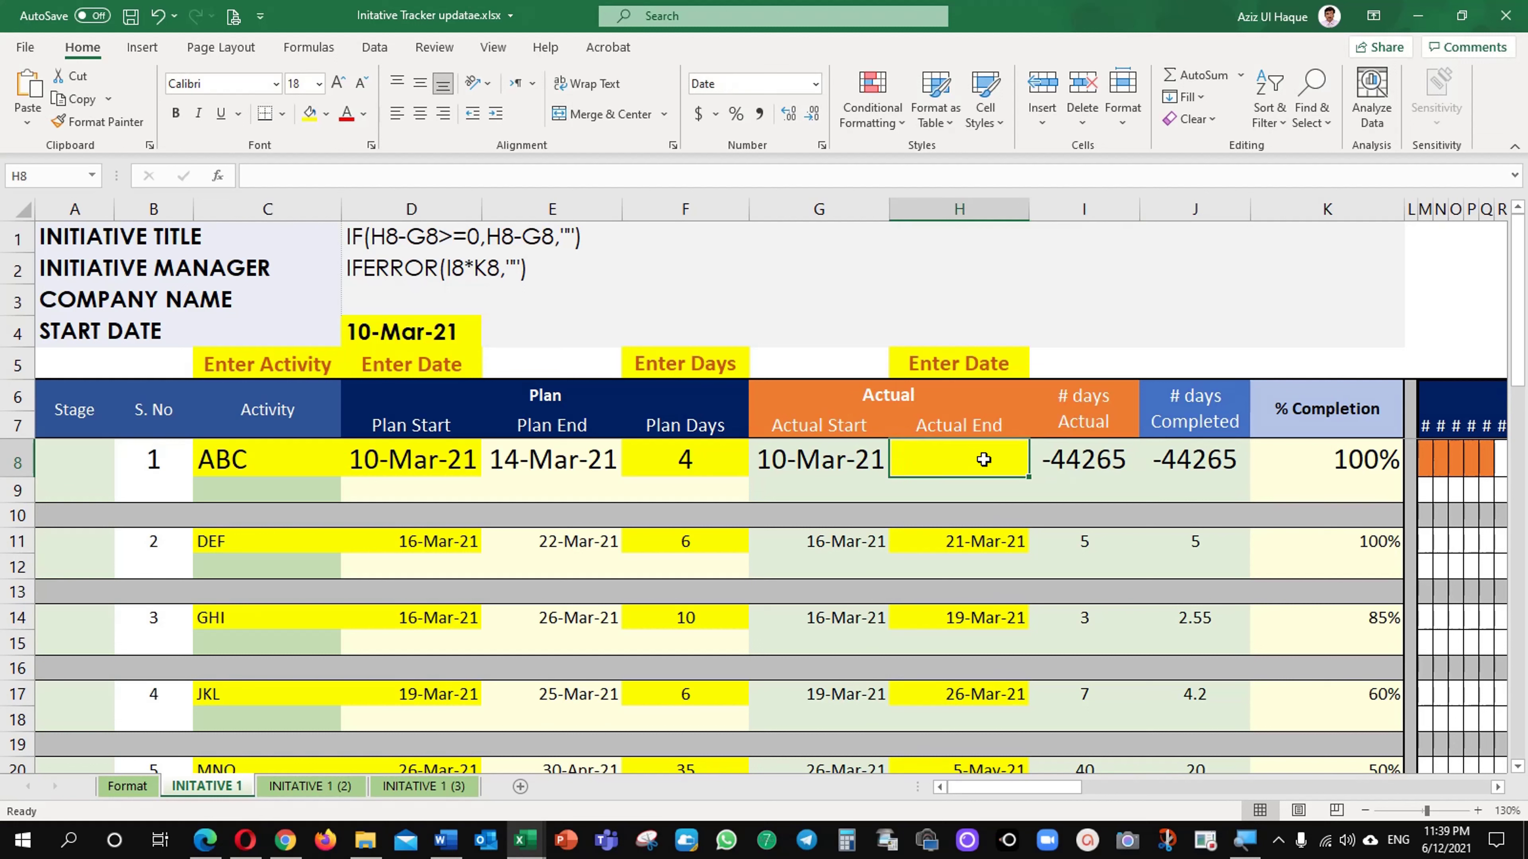
type("15-Mar-21")
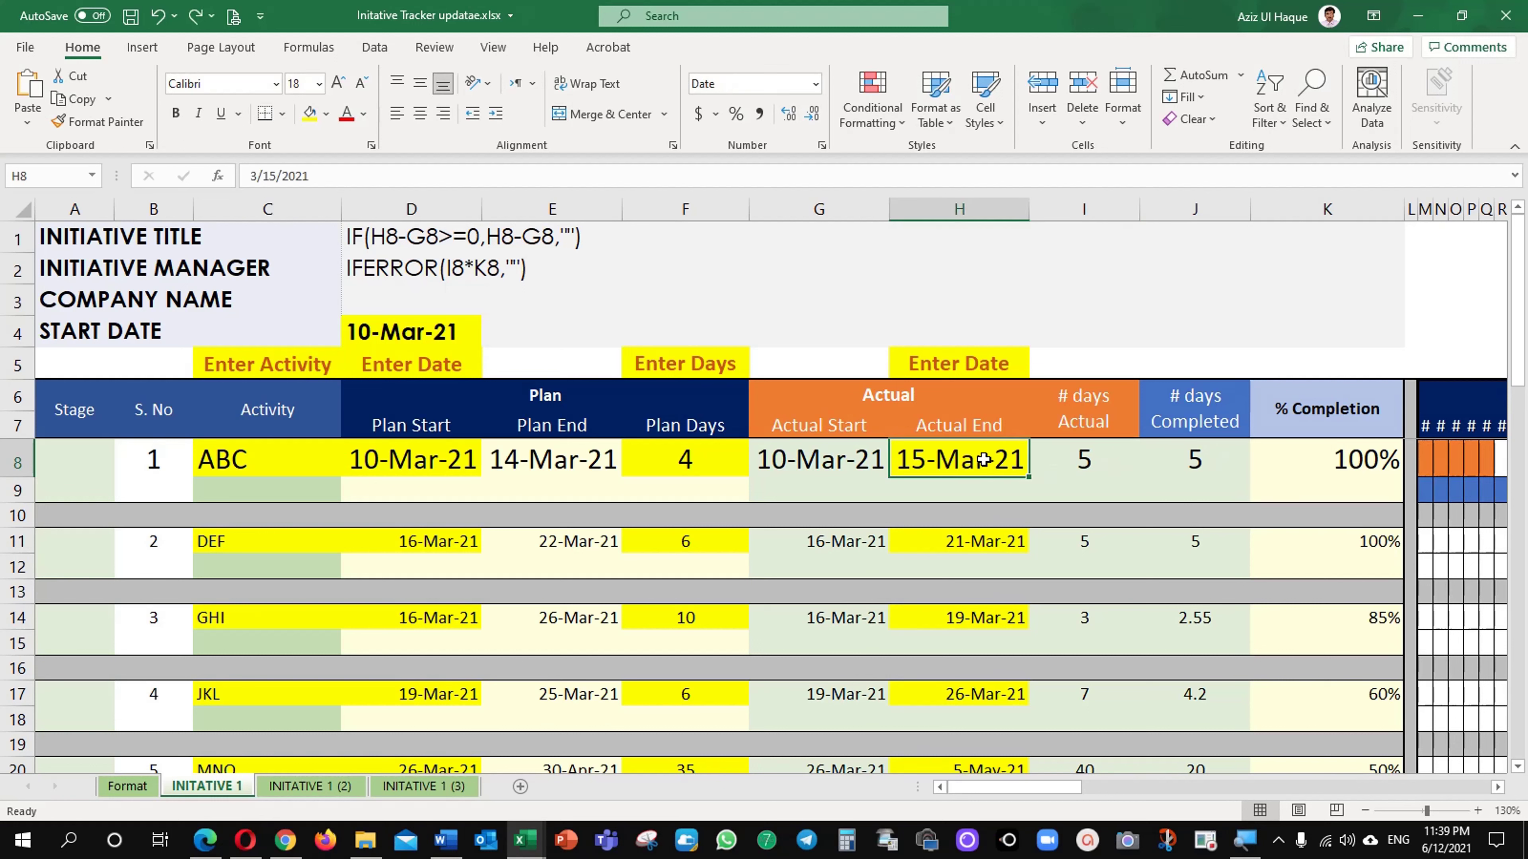
left_click(1076, 466)
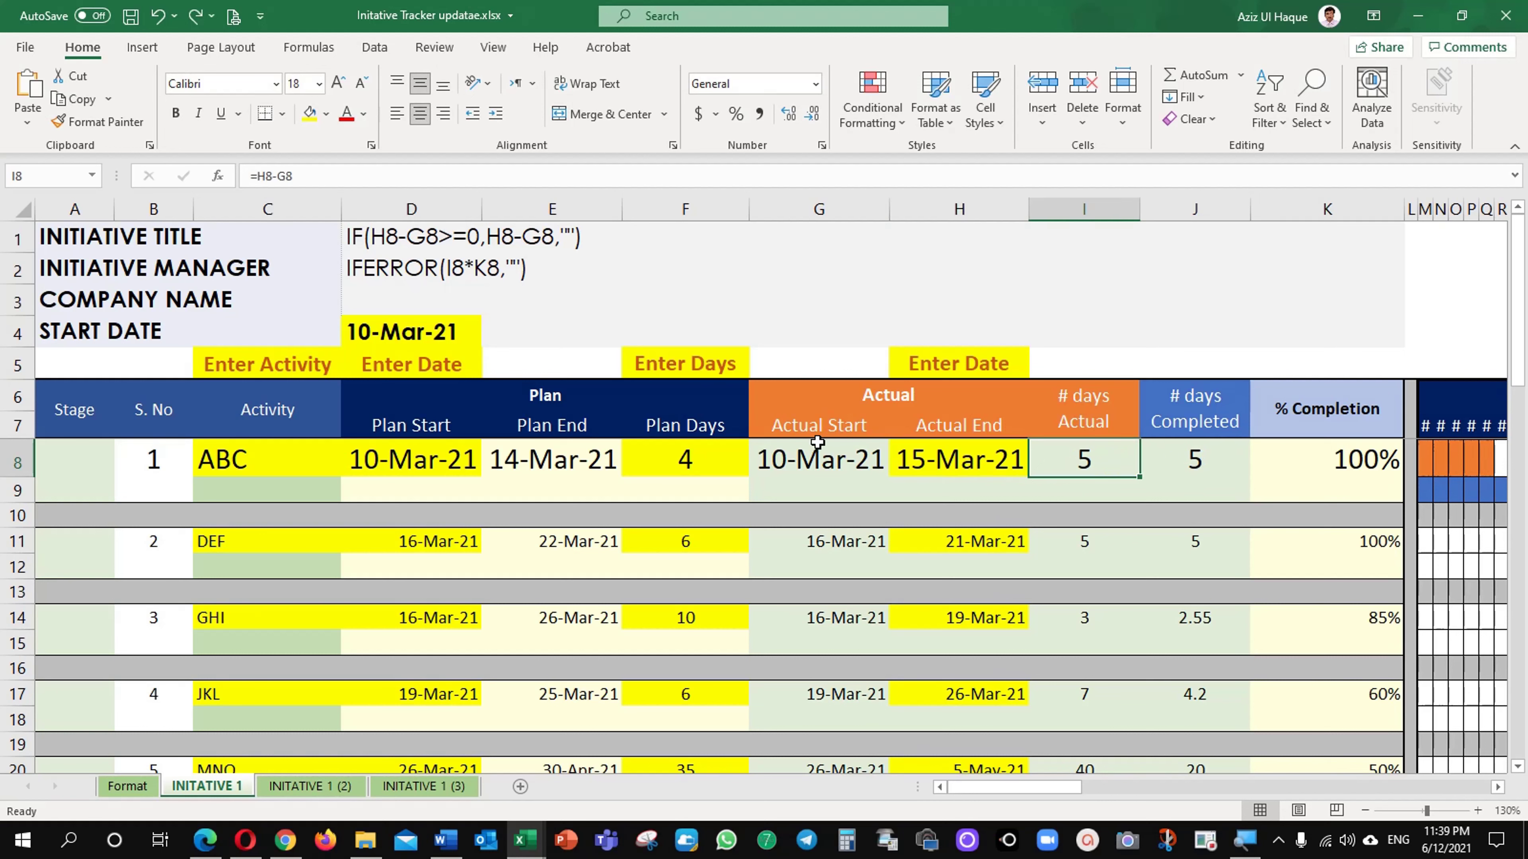
Compare I8's =H8-G8 formula with the example IF formula in D1, then reopen it for editing.
left_click(400, 238)
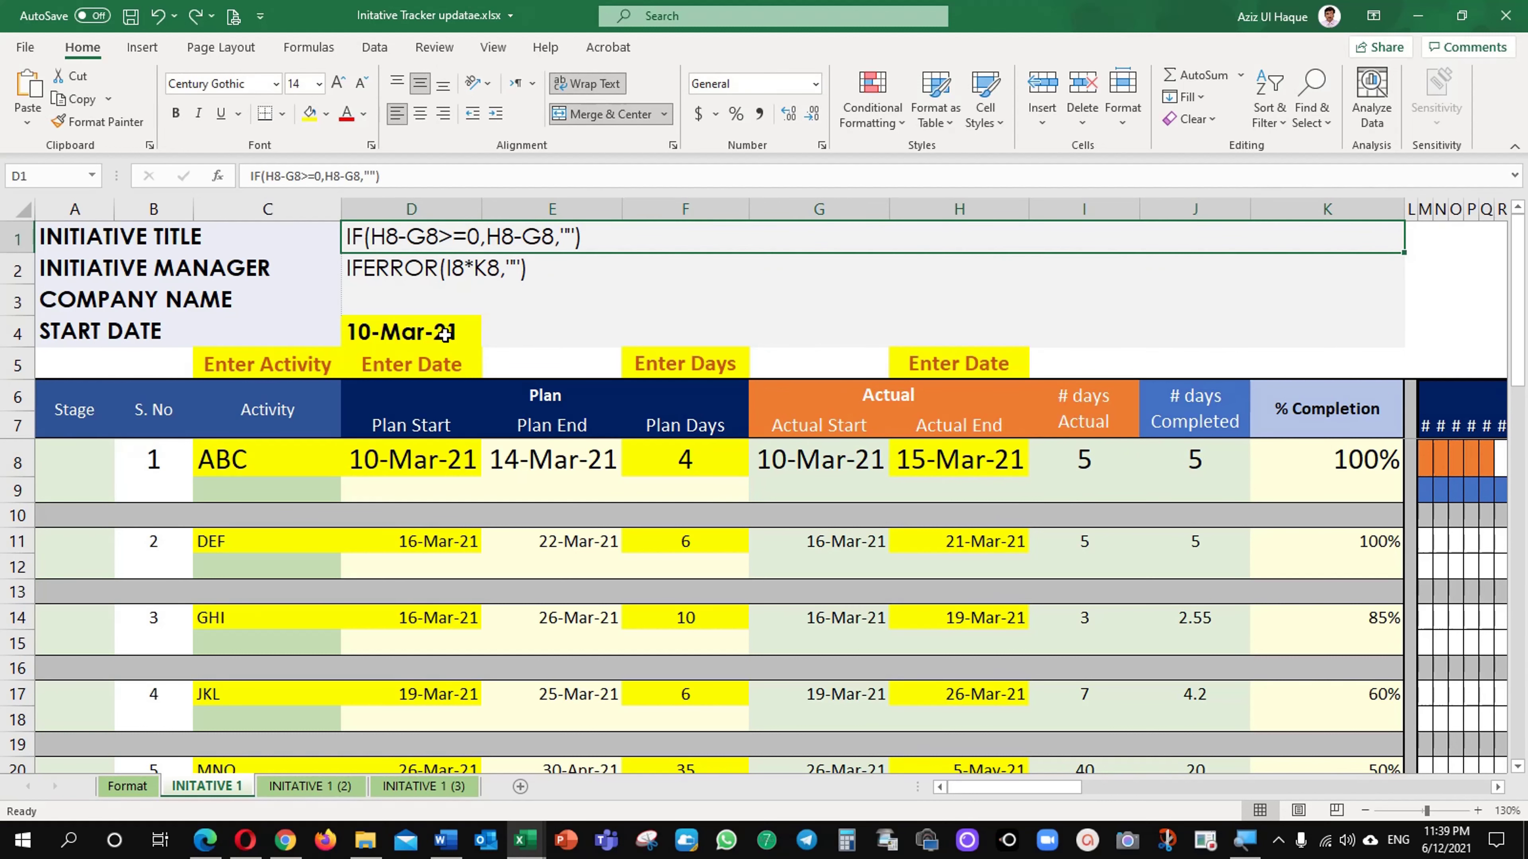
left_click(1090, 461)
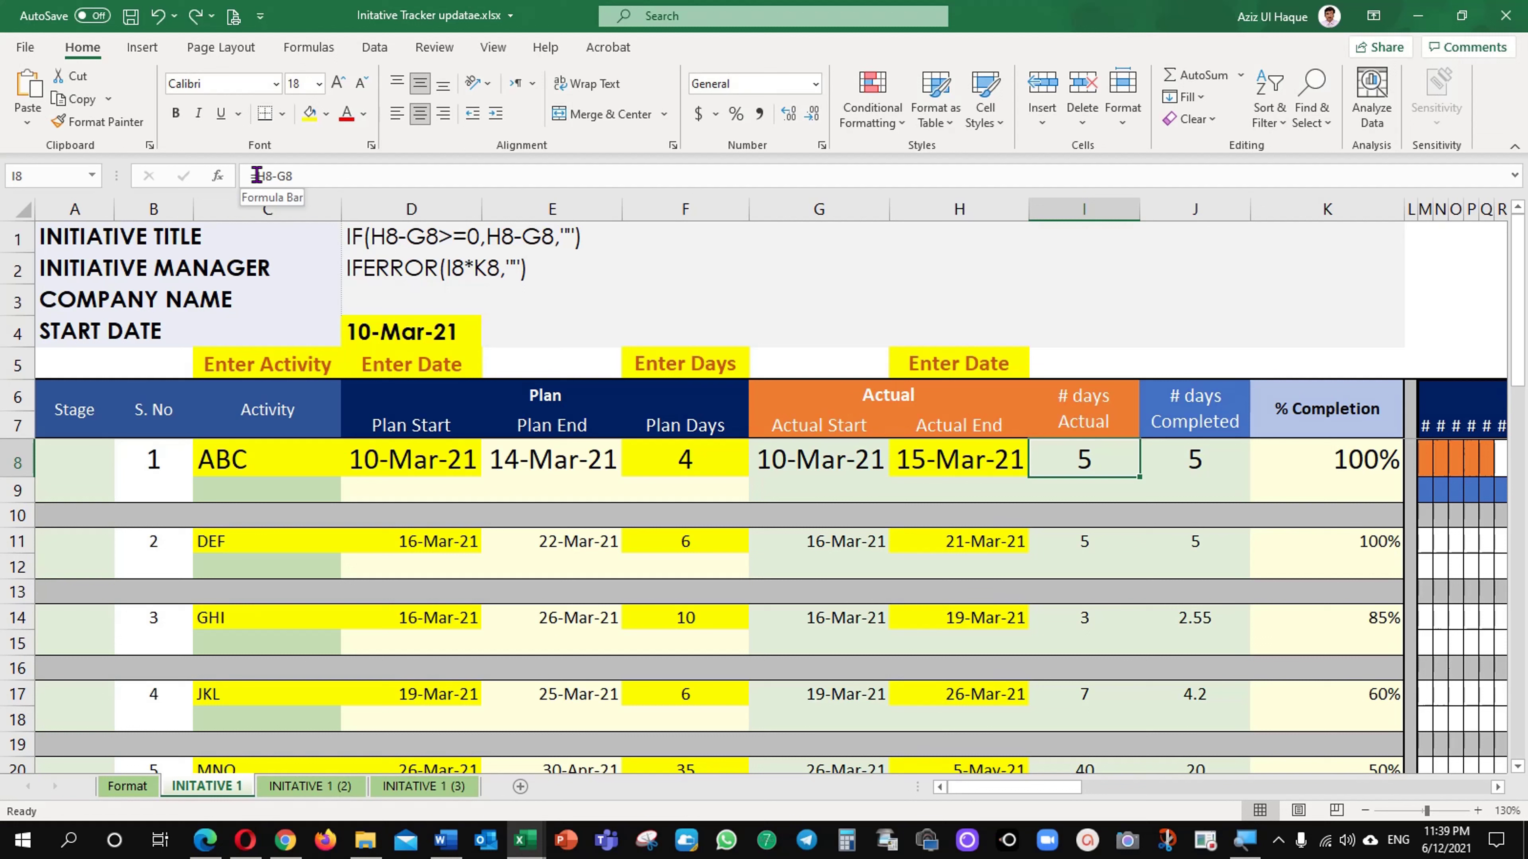
double_click(1088, 464)
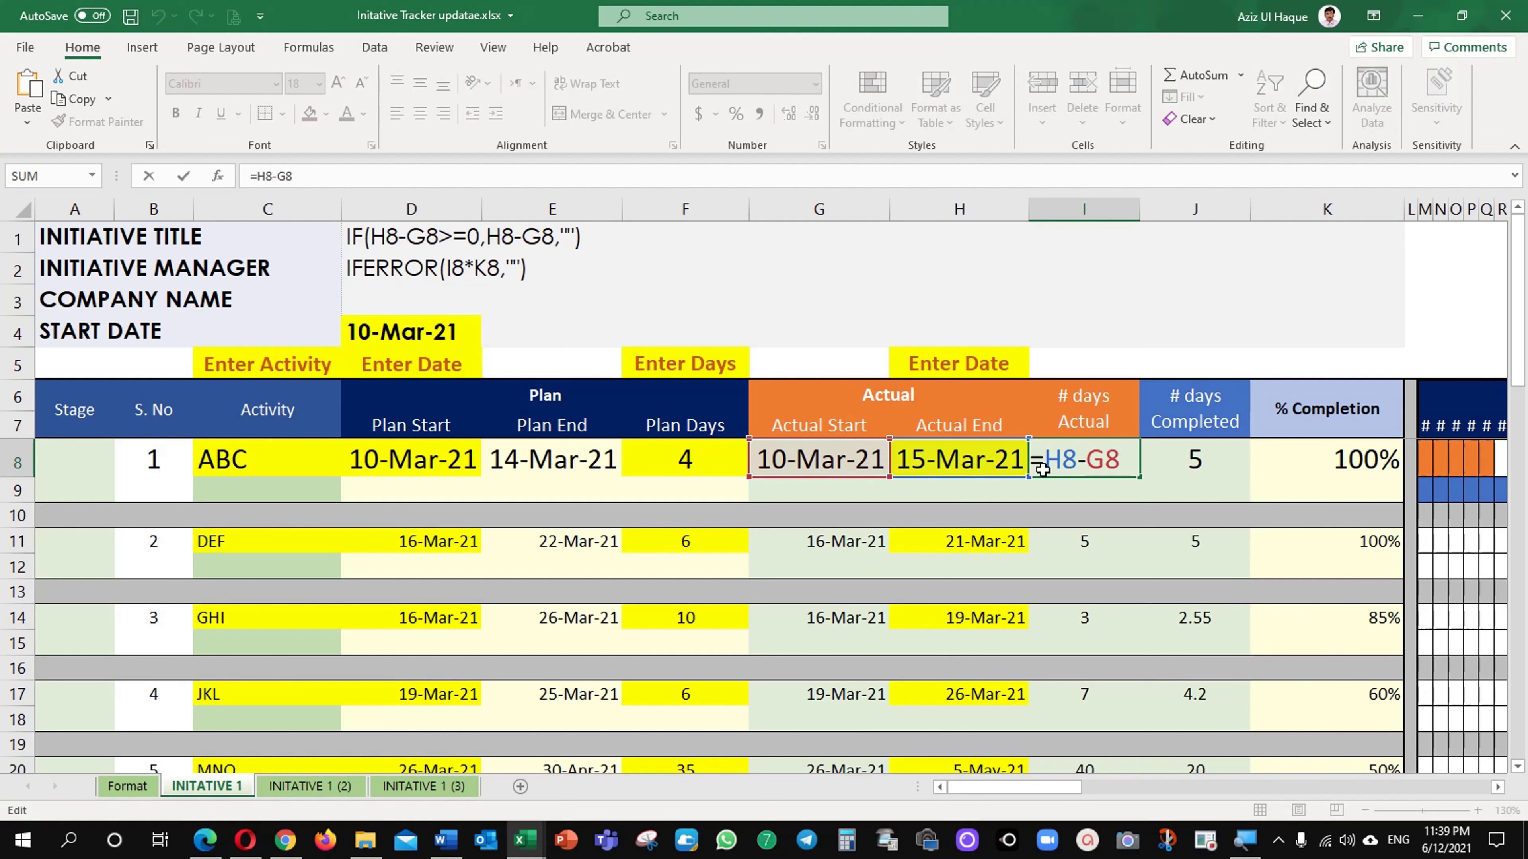
left_click_drag(1120, 461, 1047, 460)
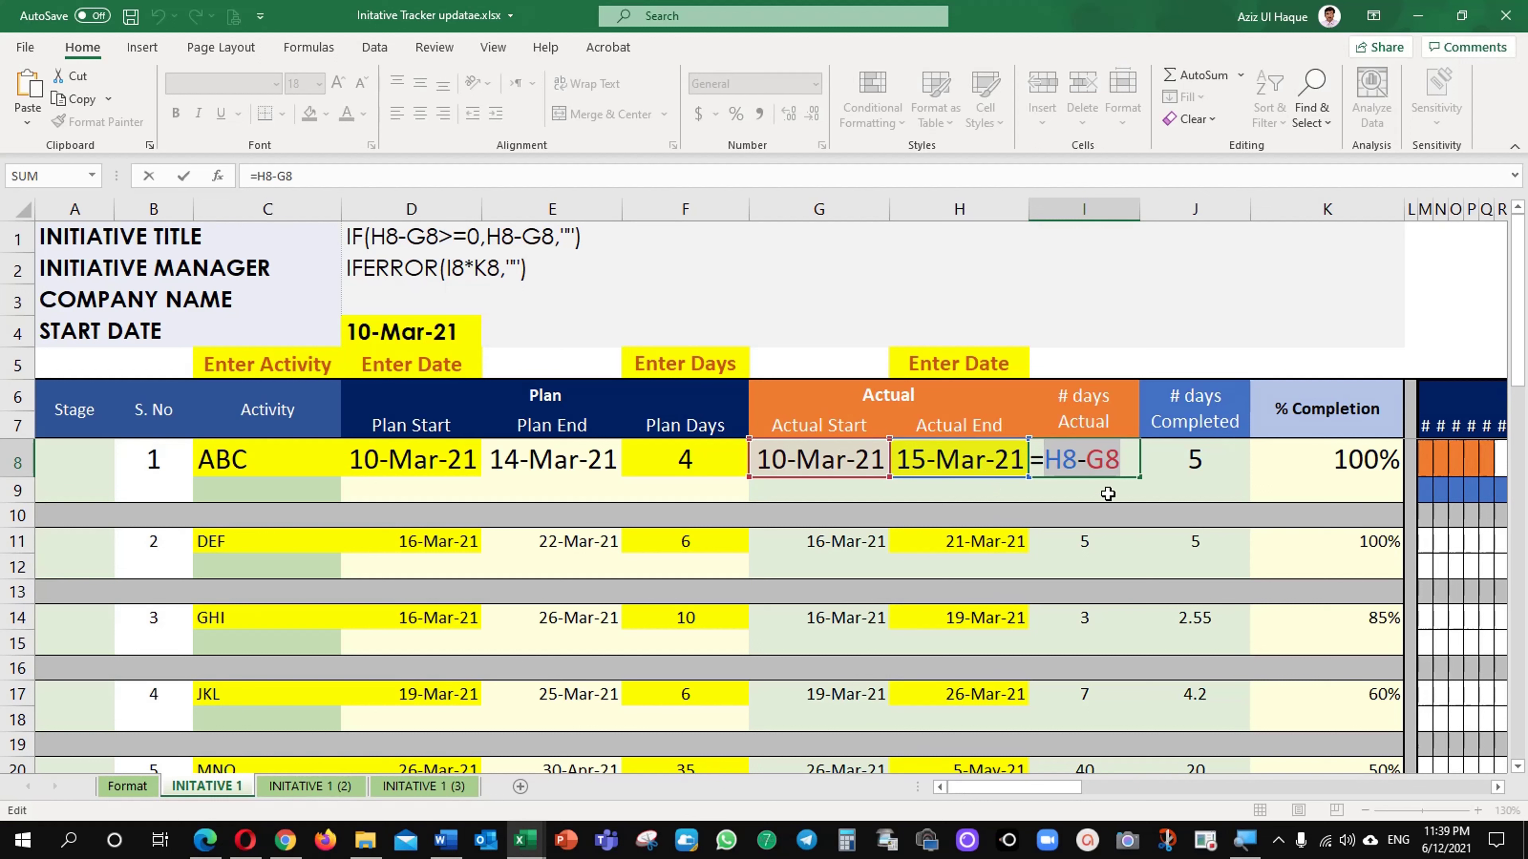
key("ctrl+Return")
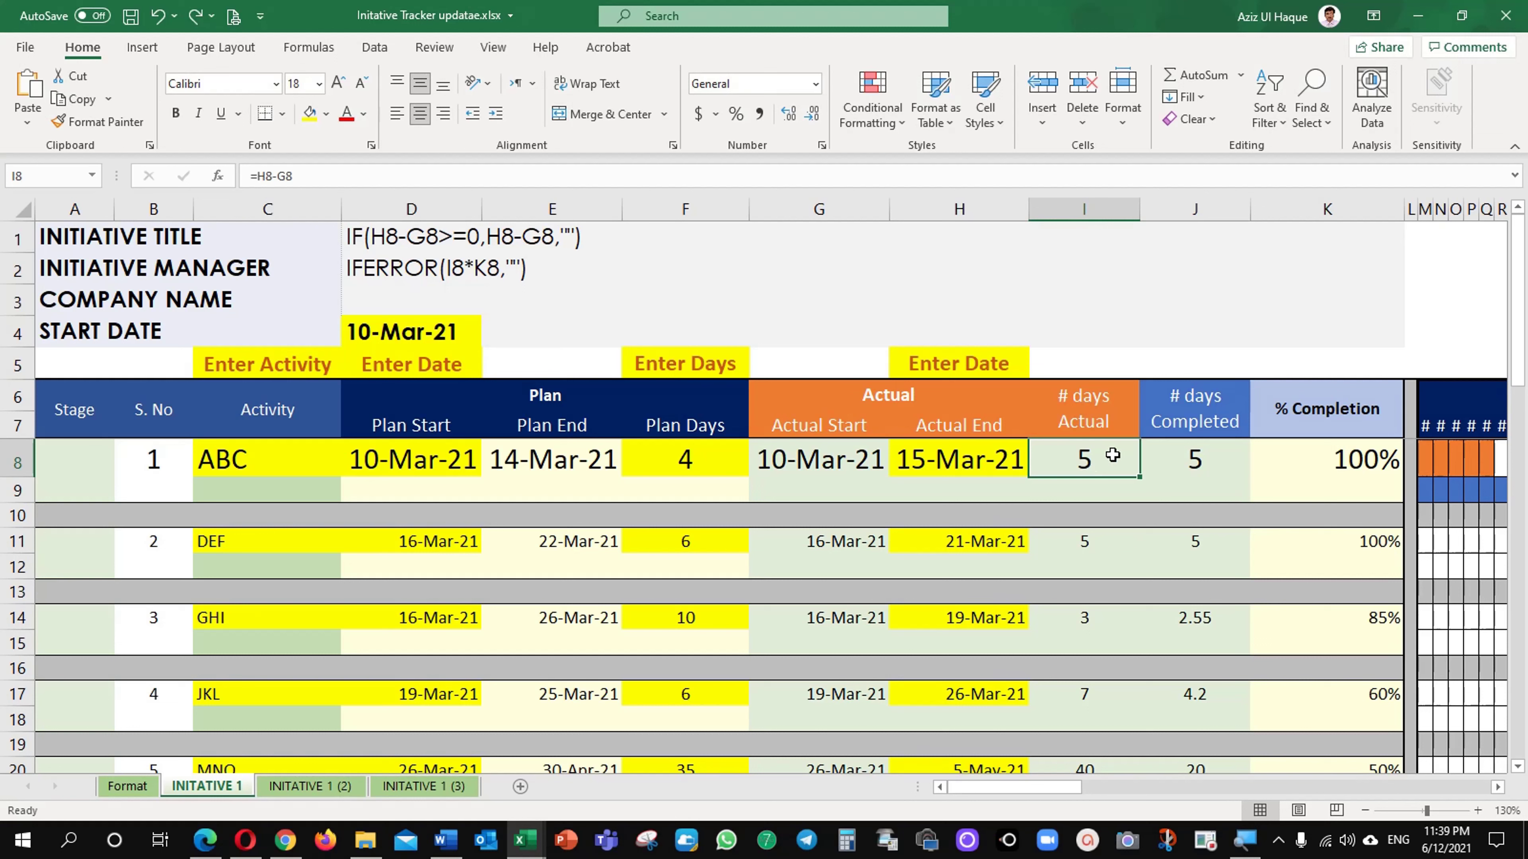
double_click(1051, 460)
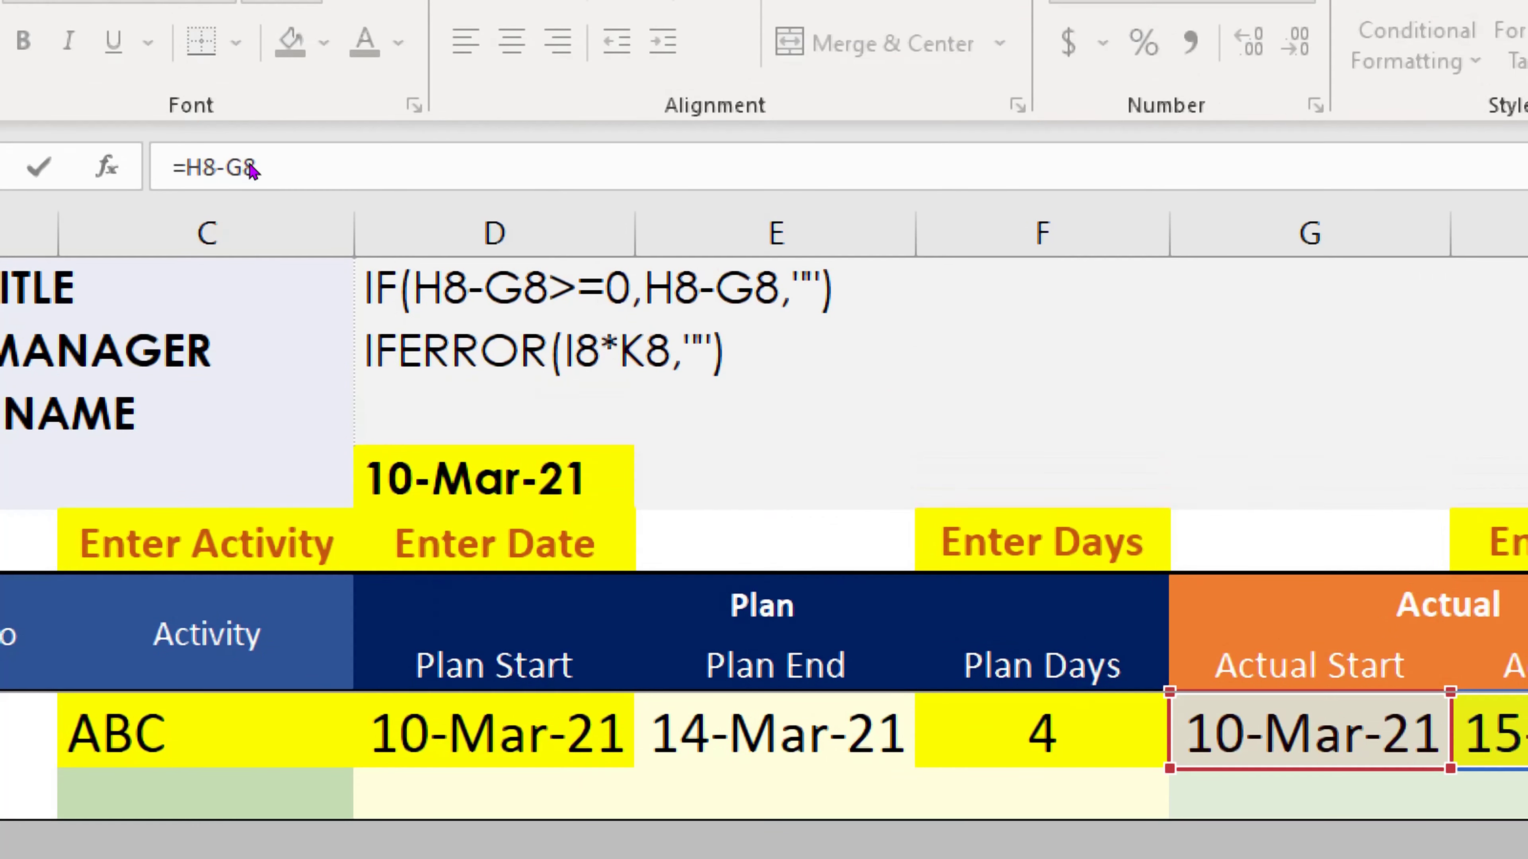
Rewrite I8 as =IF(H8-G8>=0,H8-G8,"") and autofit the # days Completed column.
left_click(258, 172)
left_click(180, 169)
type("IF(")
key("End")
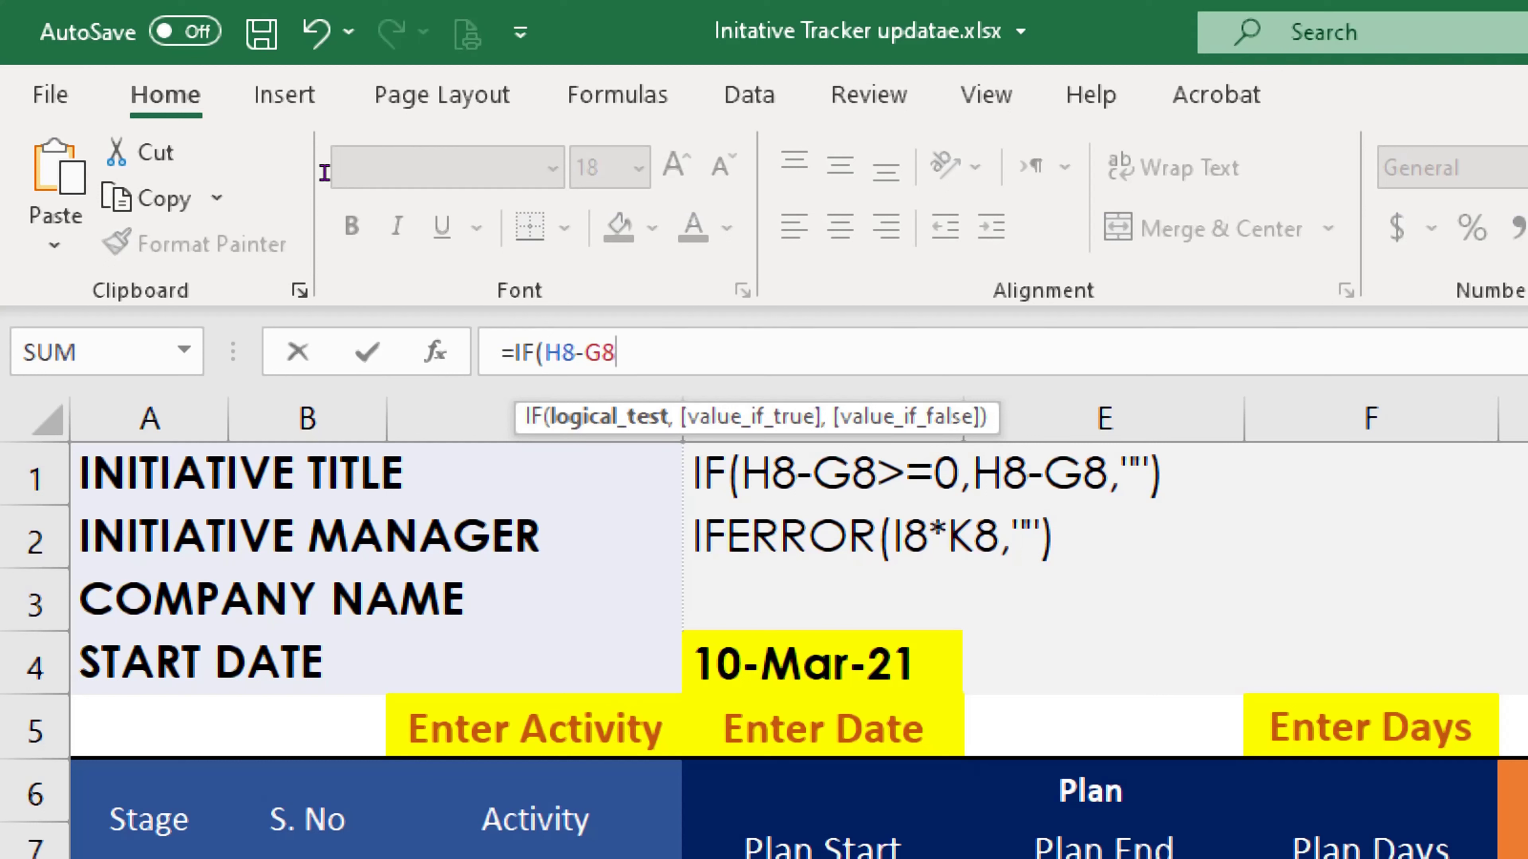
type(">=0,H8-G8")
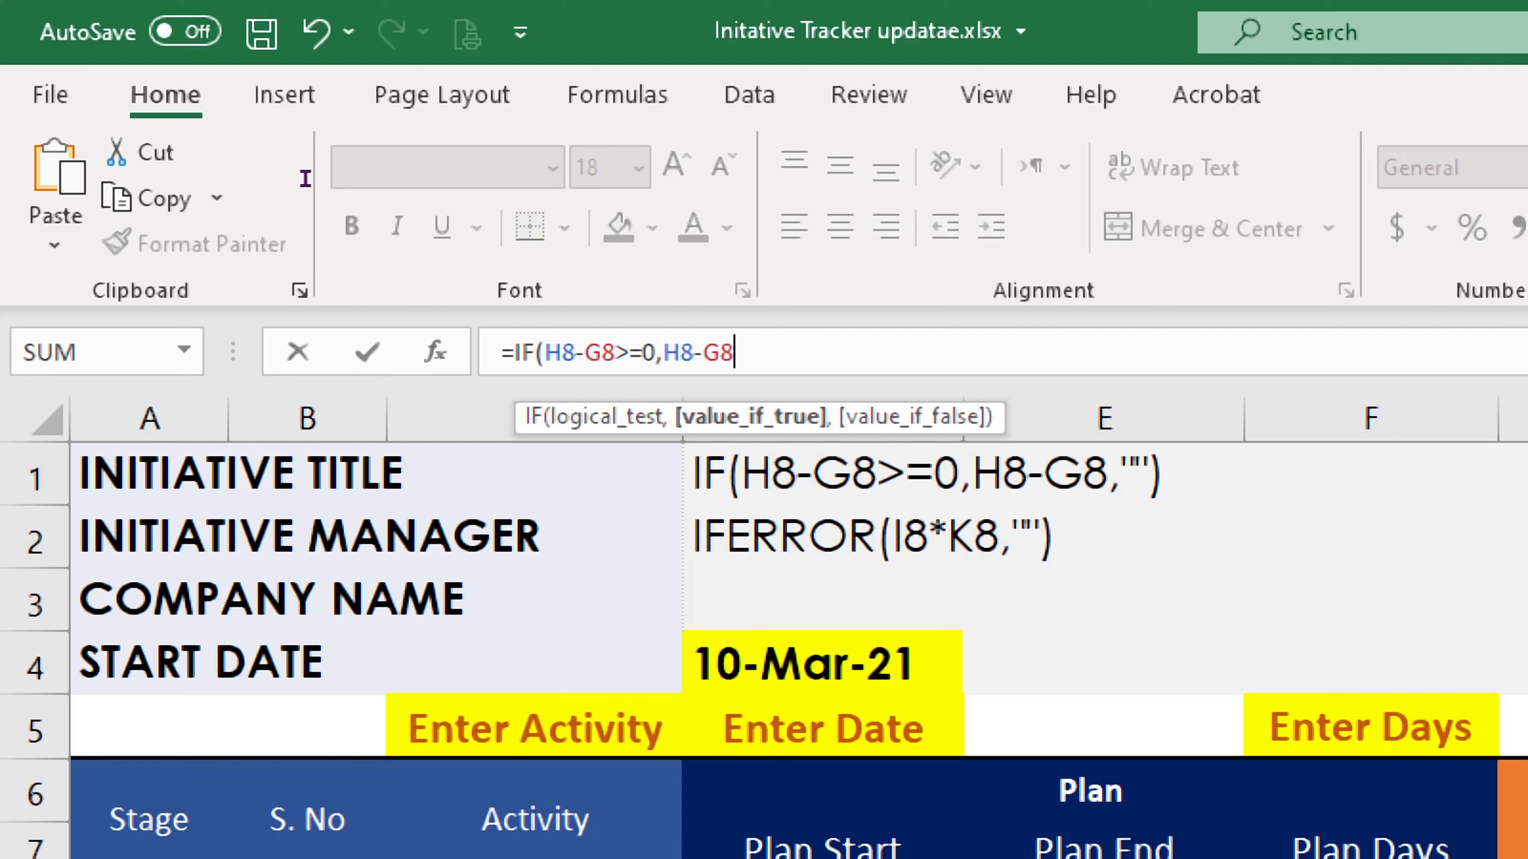
type(",")
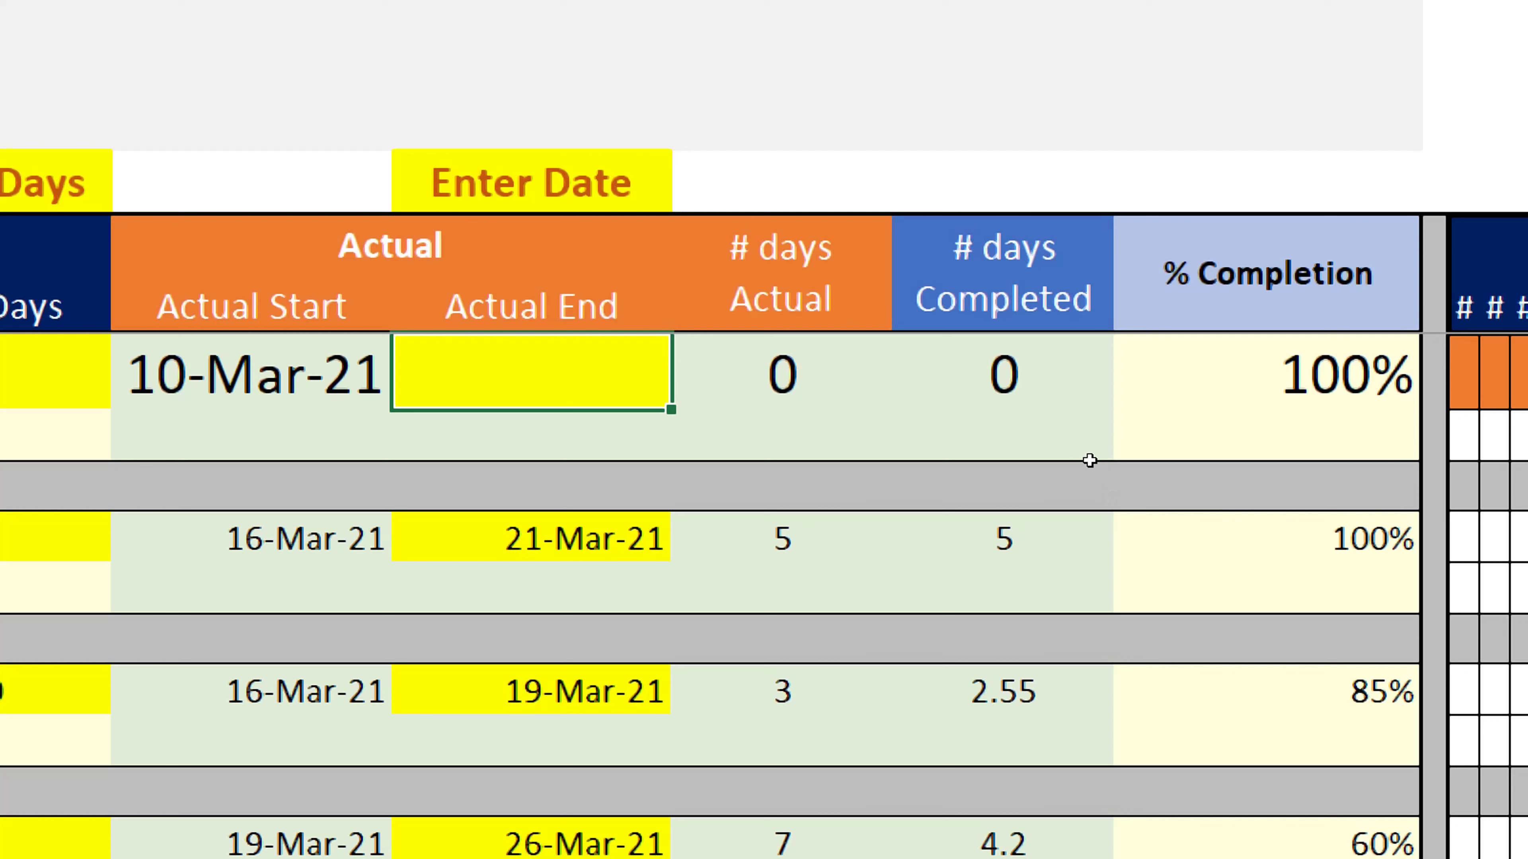
key("Right")
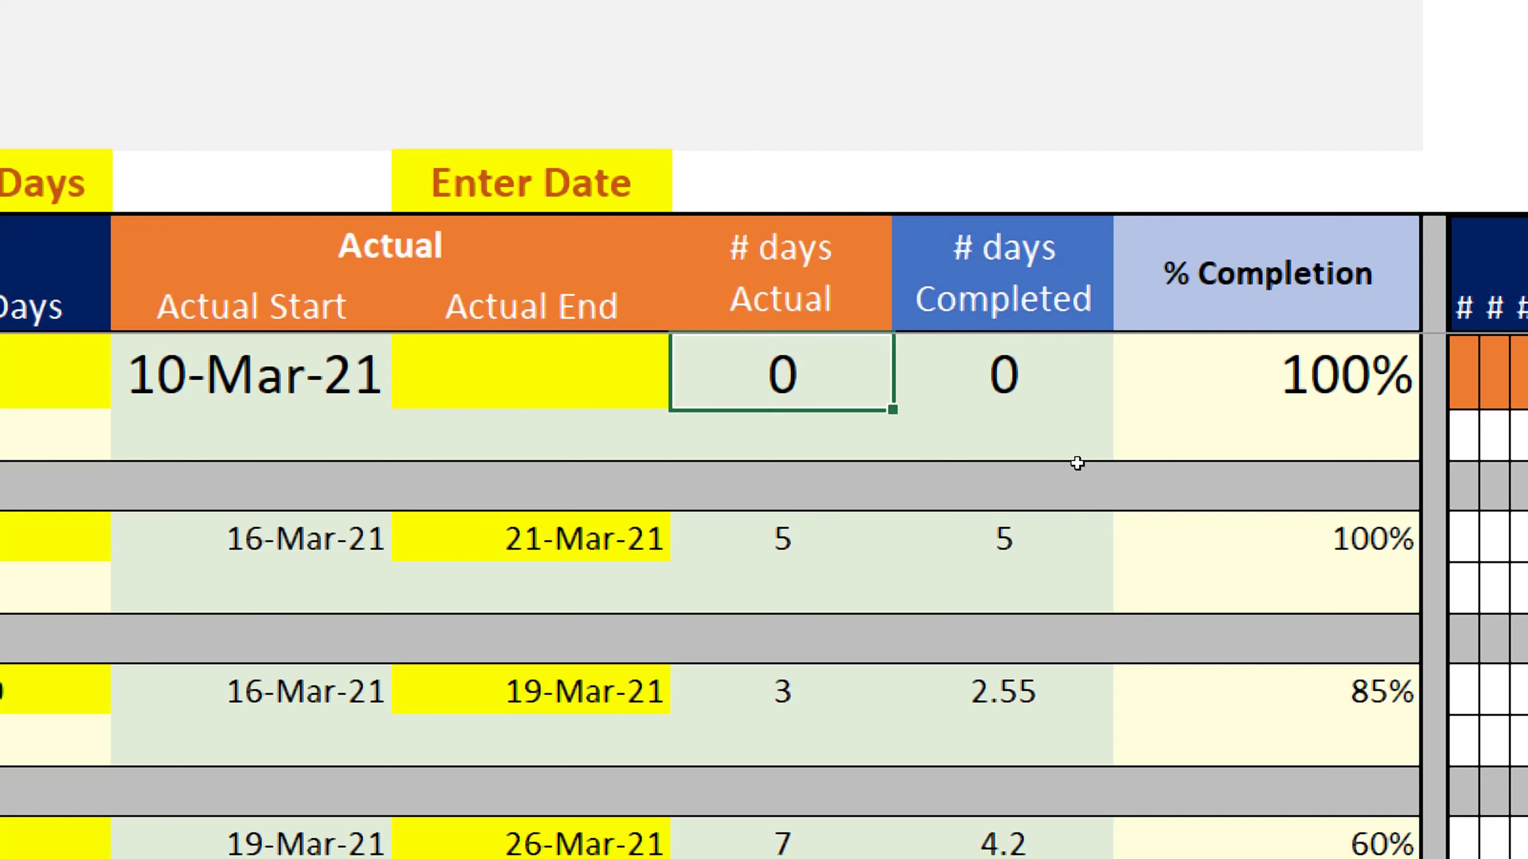
key("Right")
double_click(1295, 209)
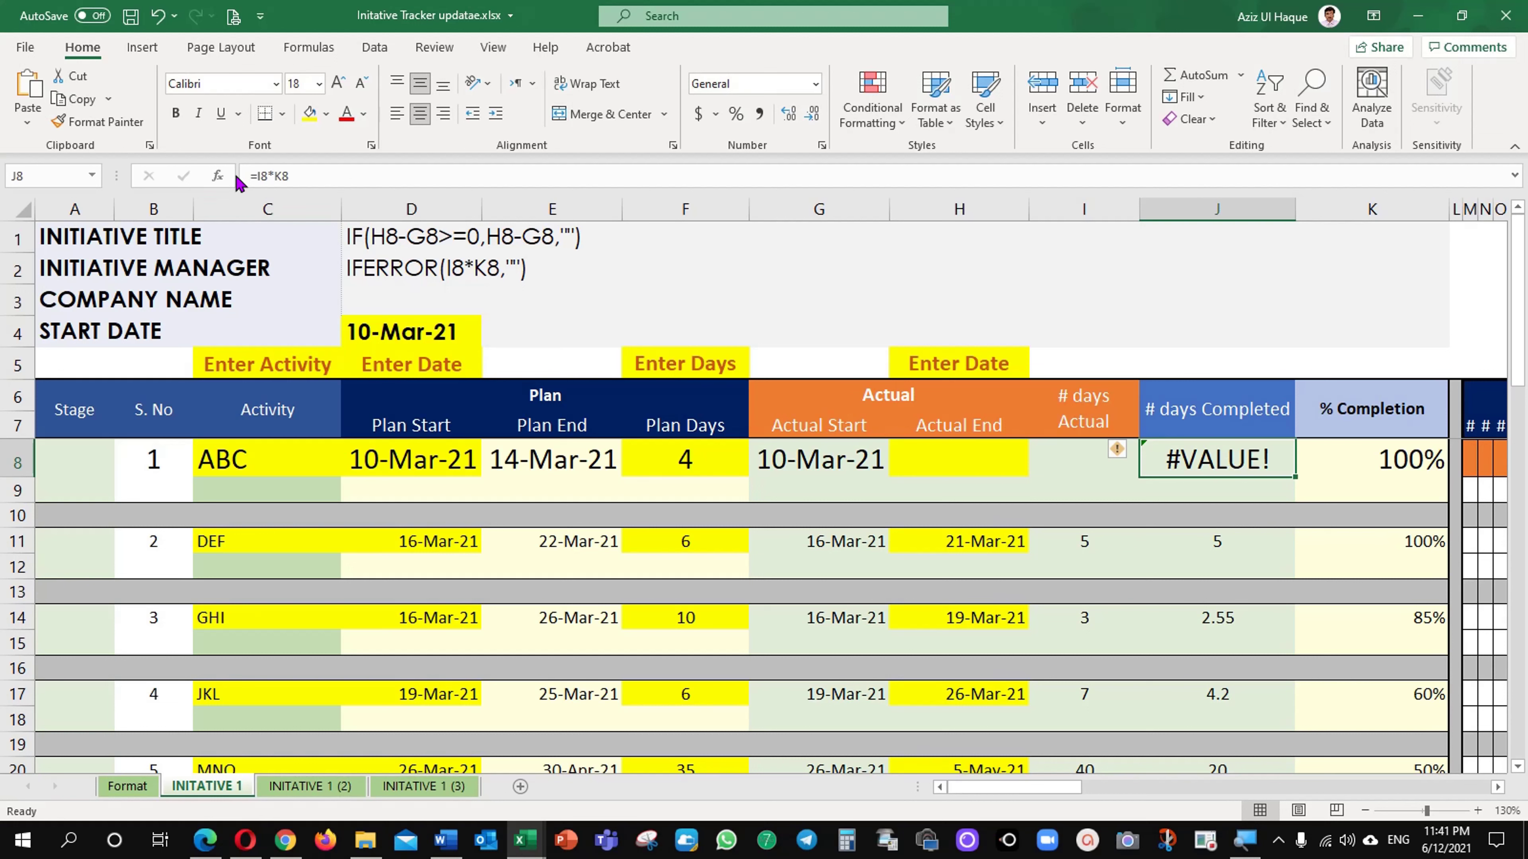
Change J8's formula from =I8*K8 to =IFERROR(I8*K8,"").
left_click(261, 176)
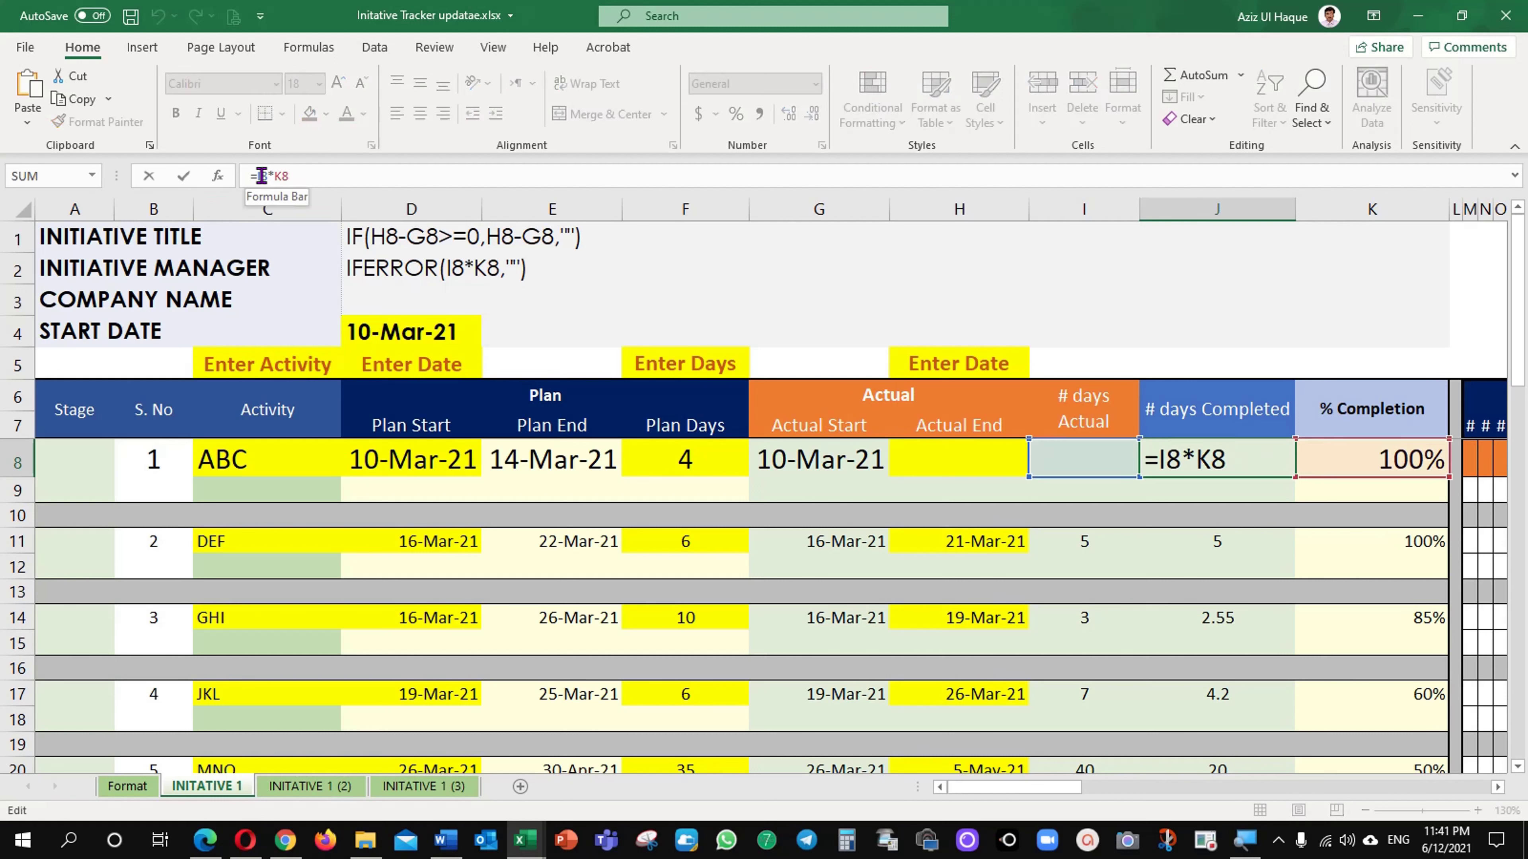
left_click(261, 176)
type("iferror")
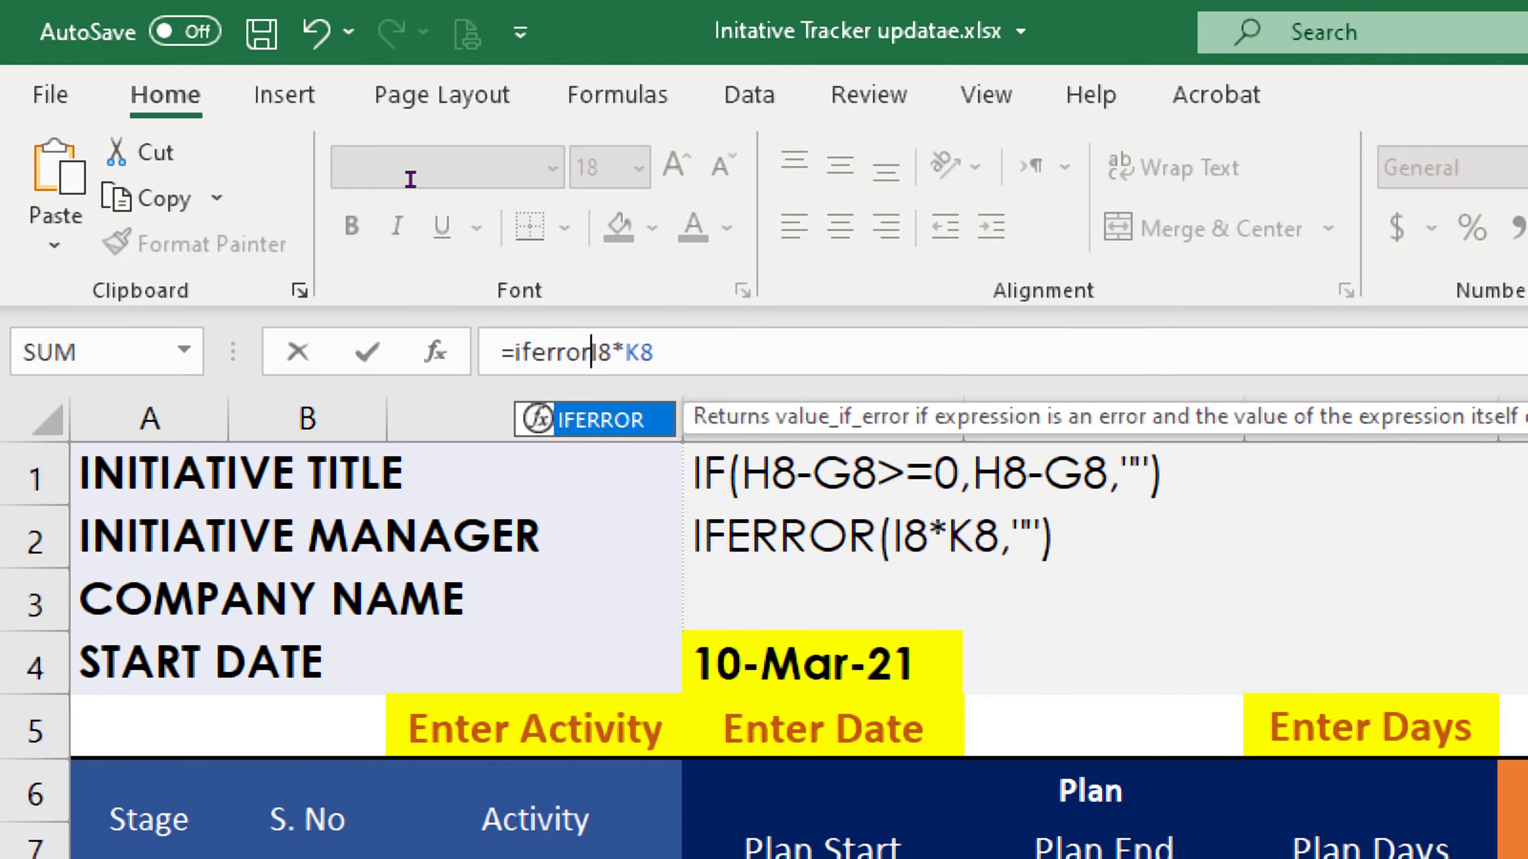
key("Tab")
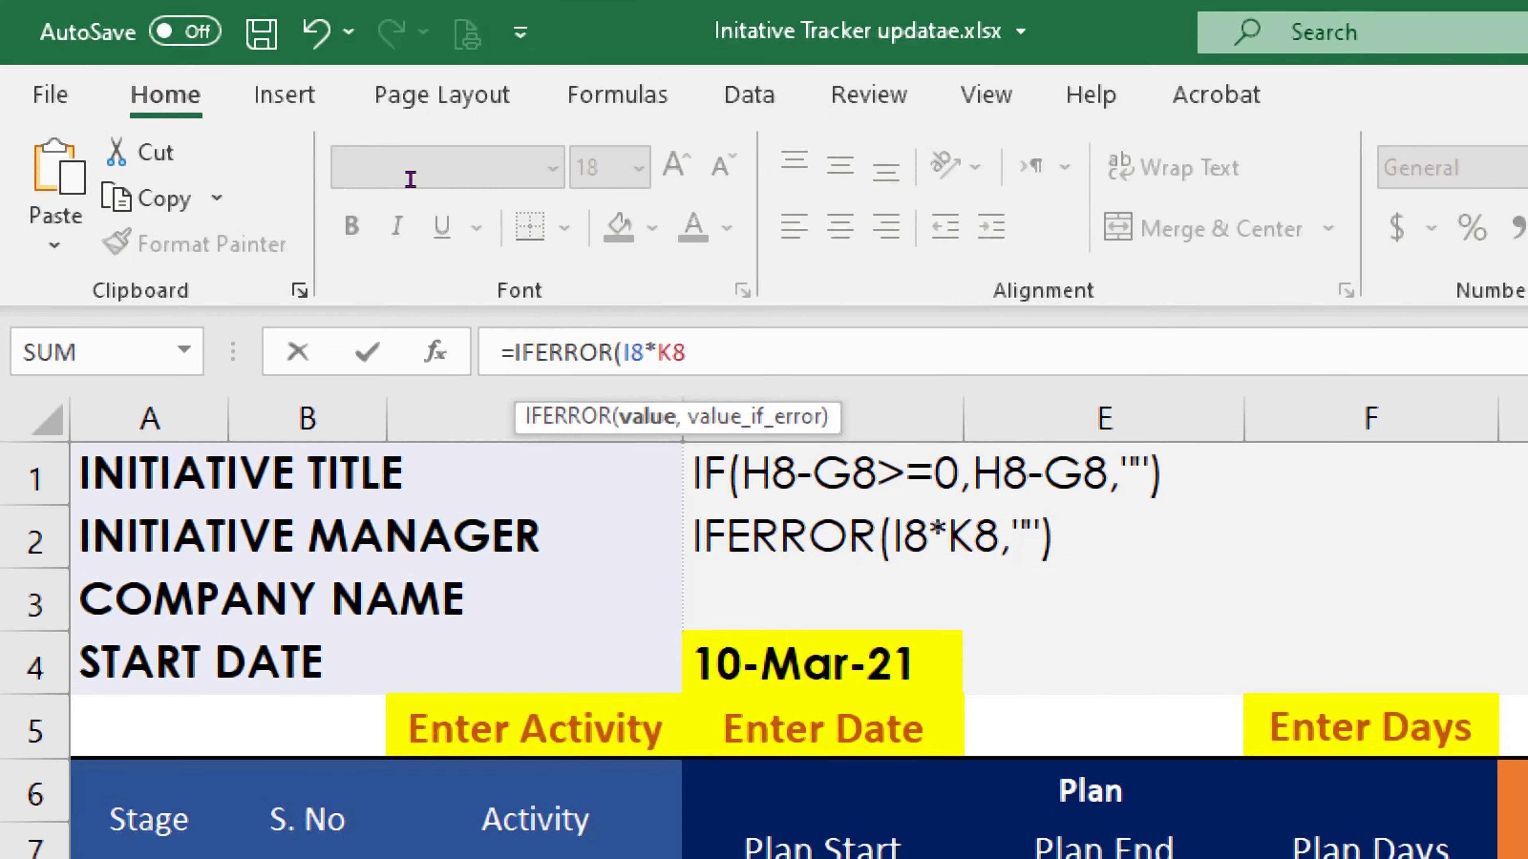
key("End")
type(",")
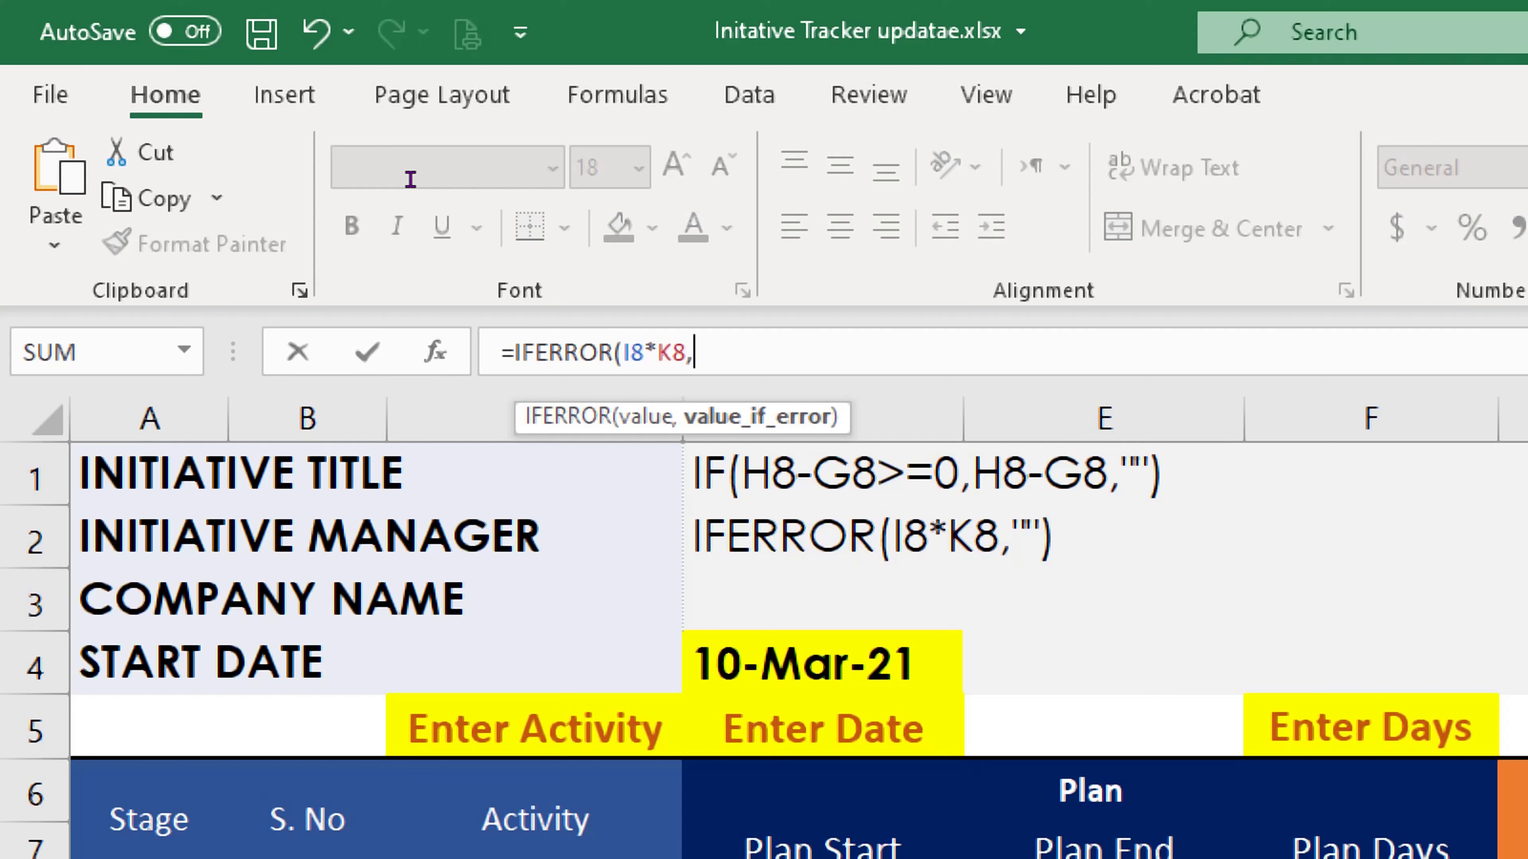
type("\"\")")
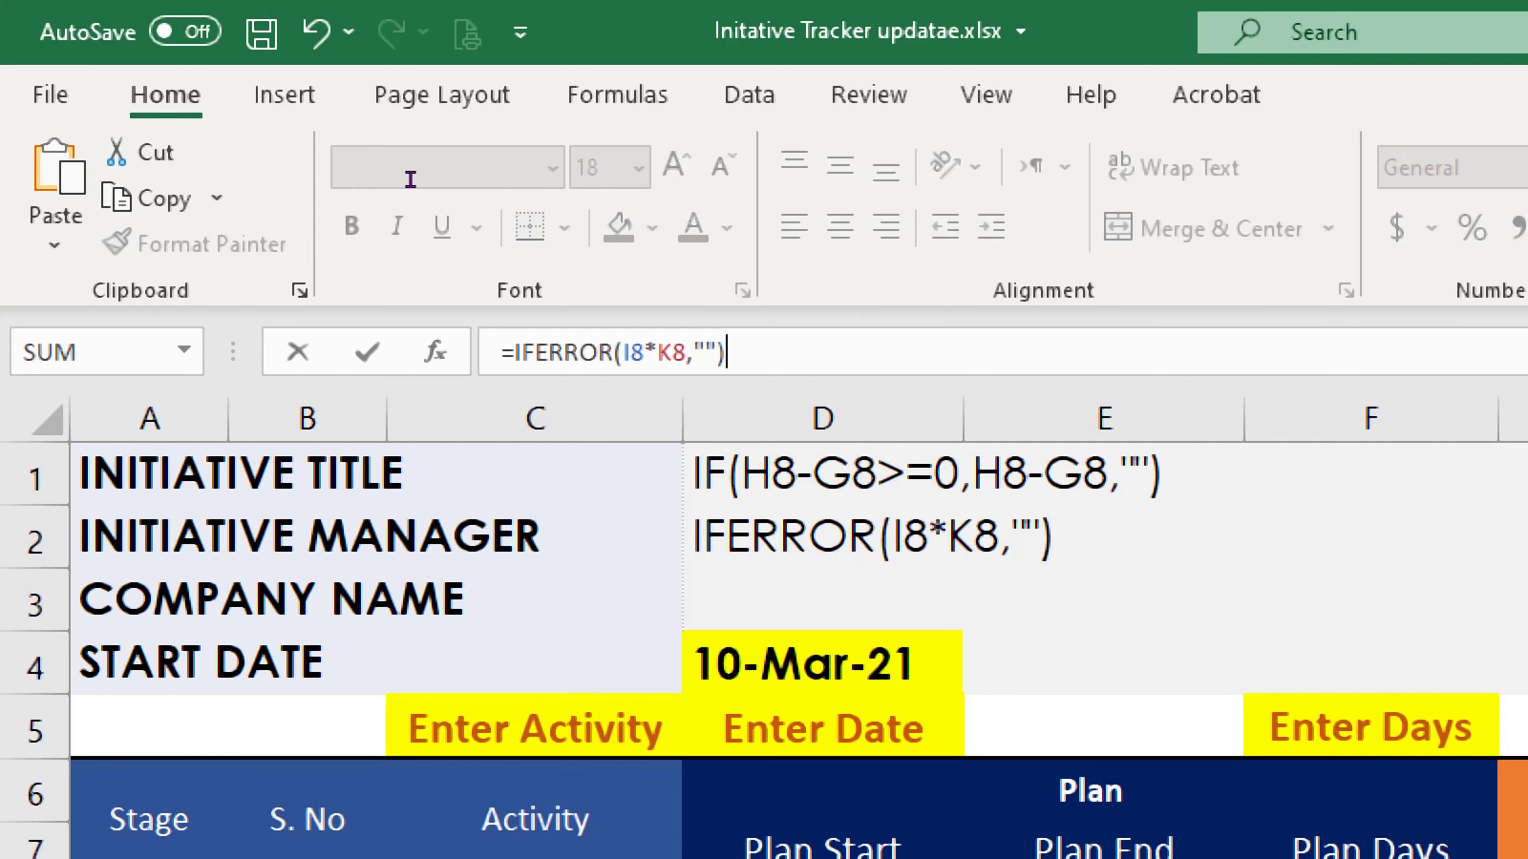
key("Return")
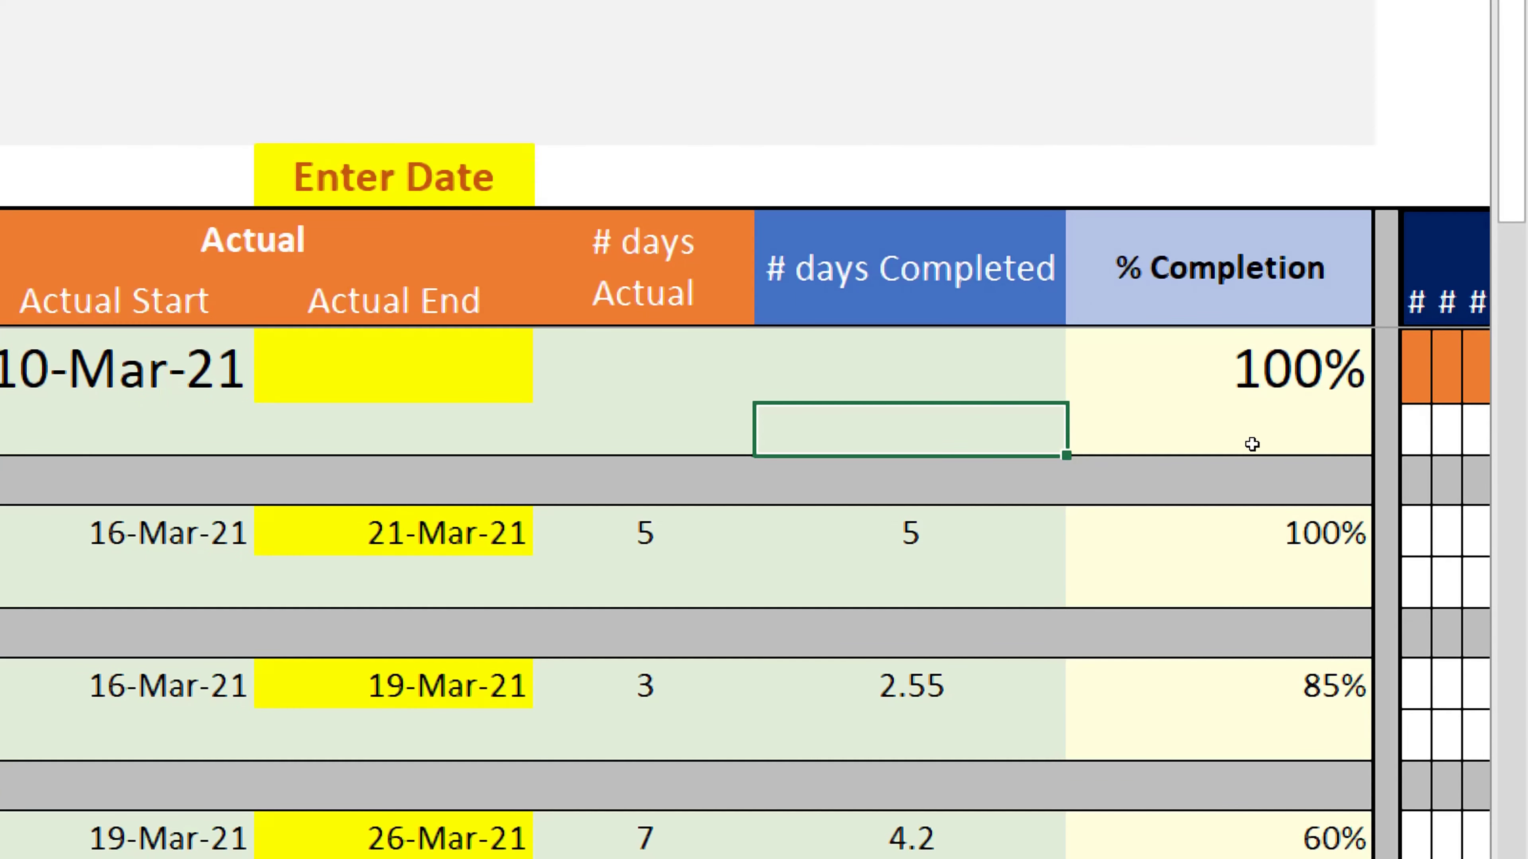
key("Up")
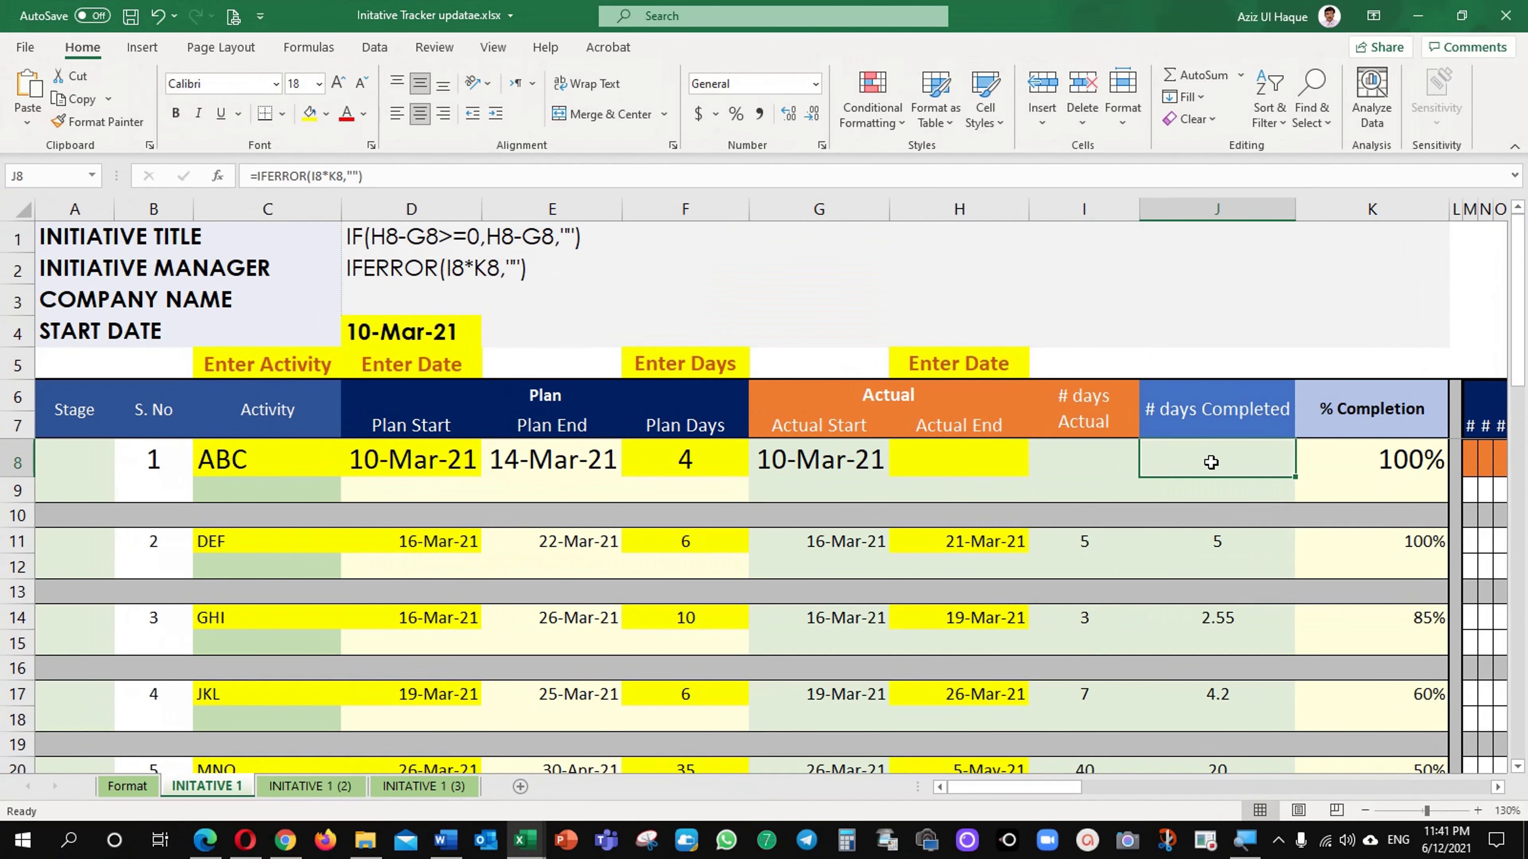
Undo the IFERROR edit and set H8 to =E8, making Actual End 14-Mar-21.
key("ctrl+z")
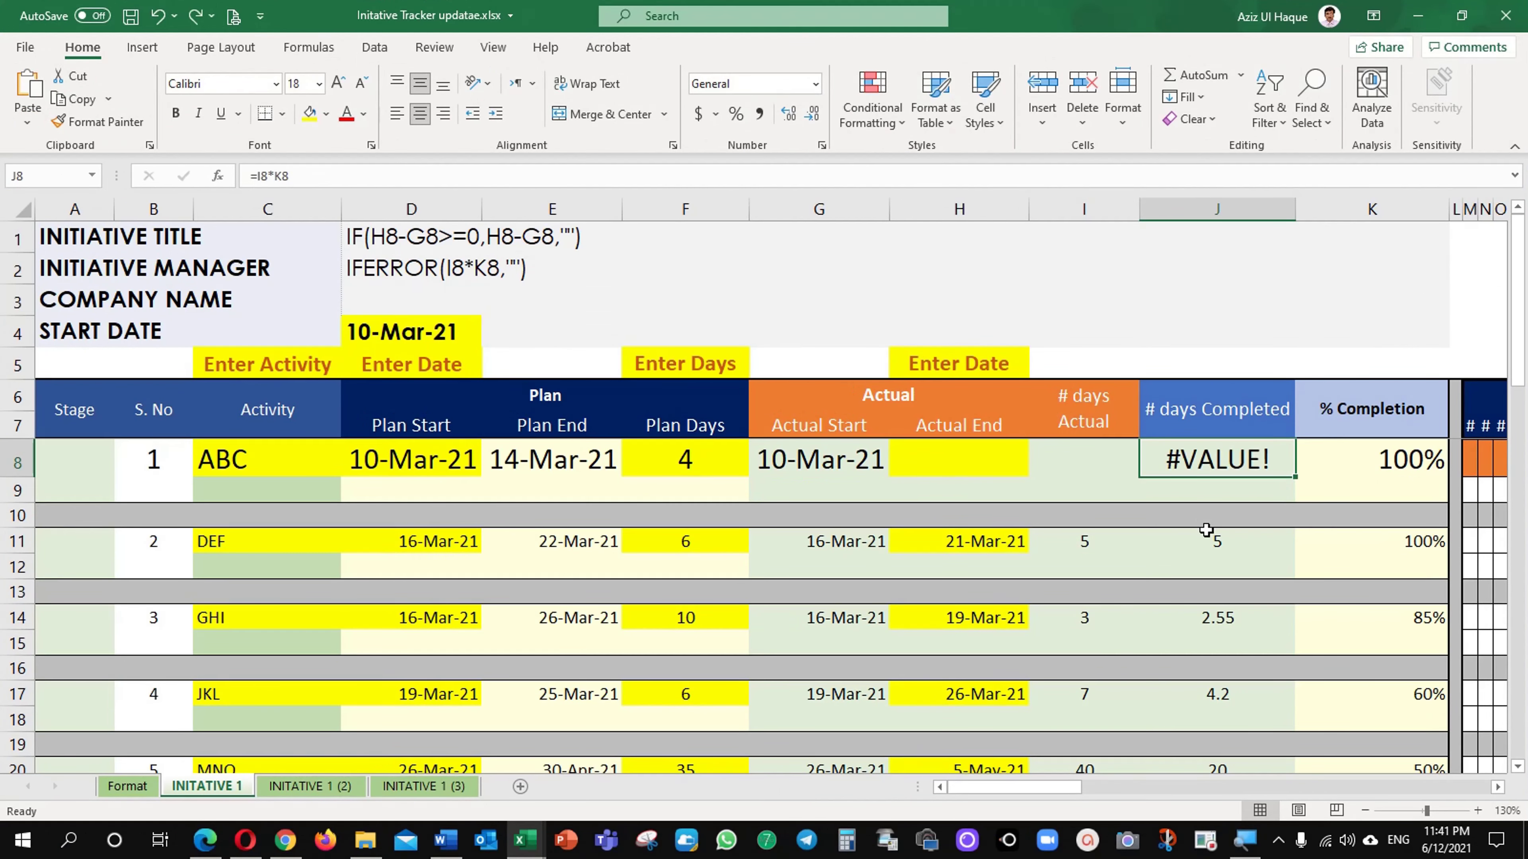
double_click(1210, 476)
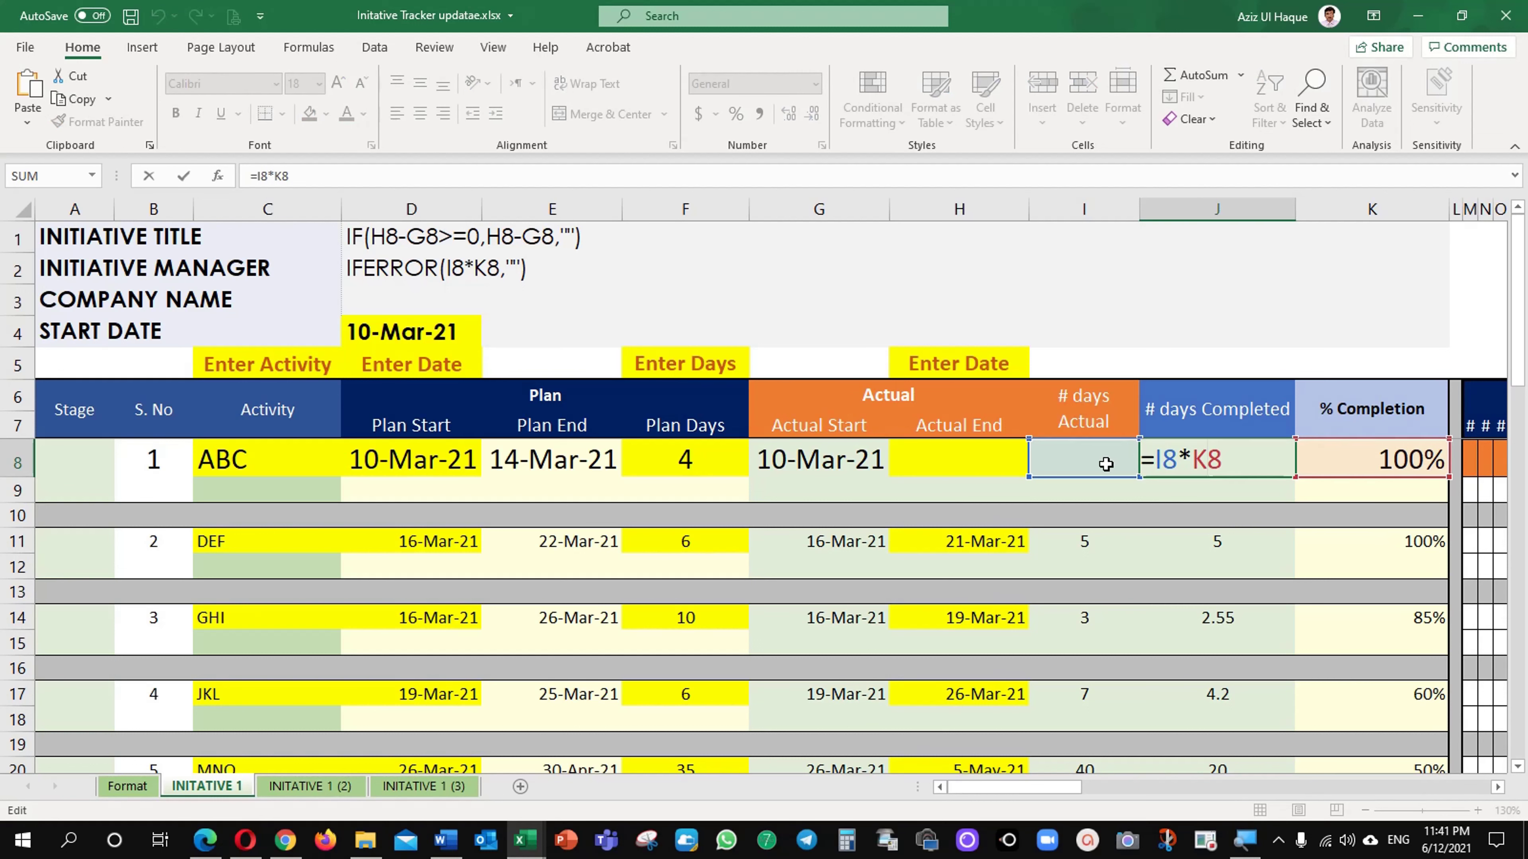
key("Escape")
left_click(979, 457)
type("=")
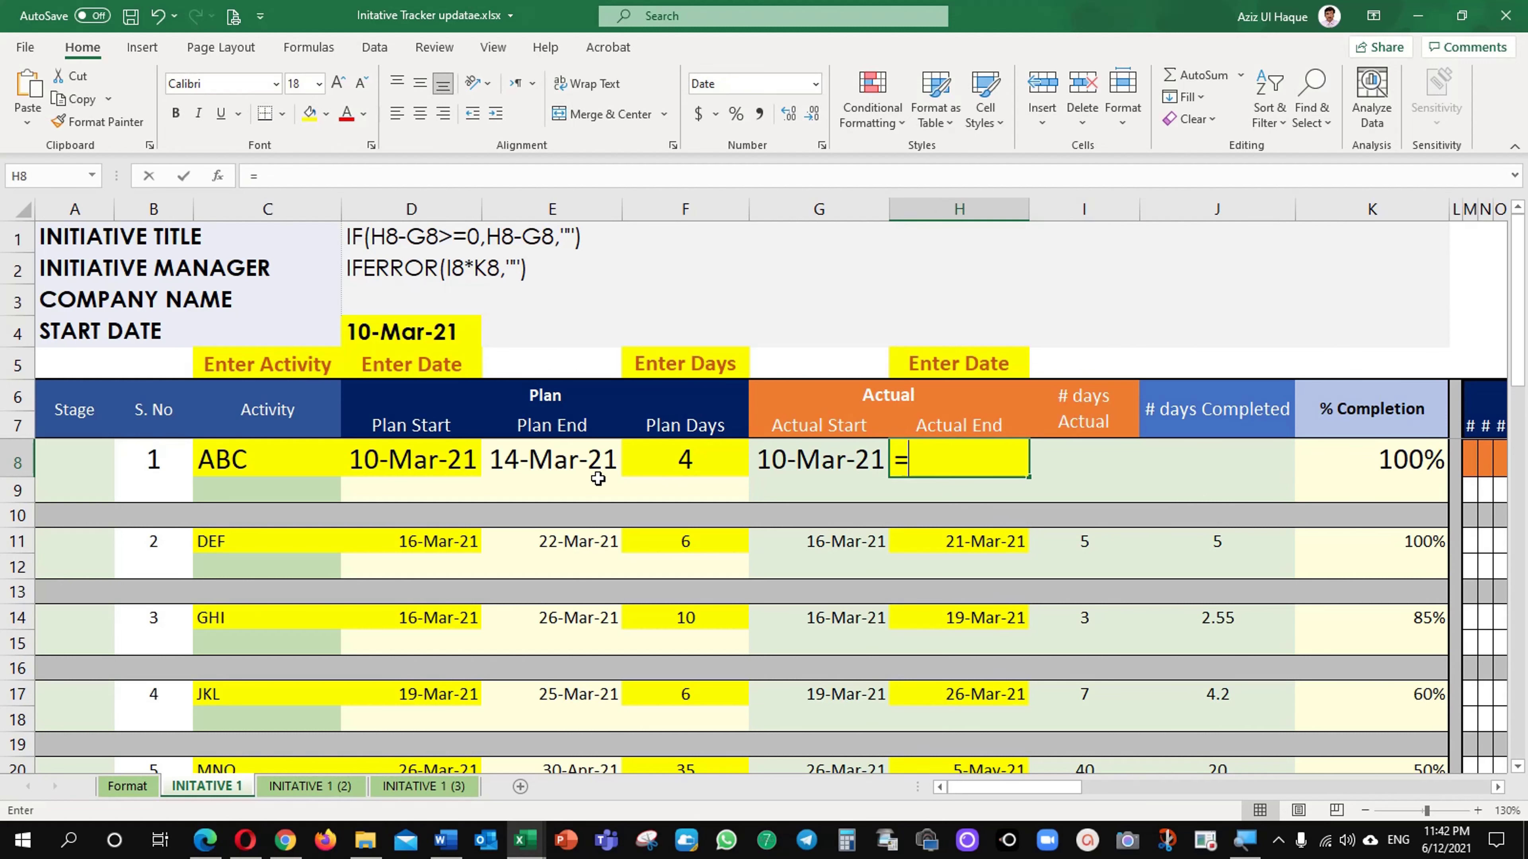
left_click(598, 479)
key("Return")
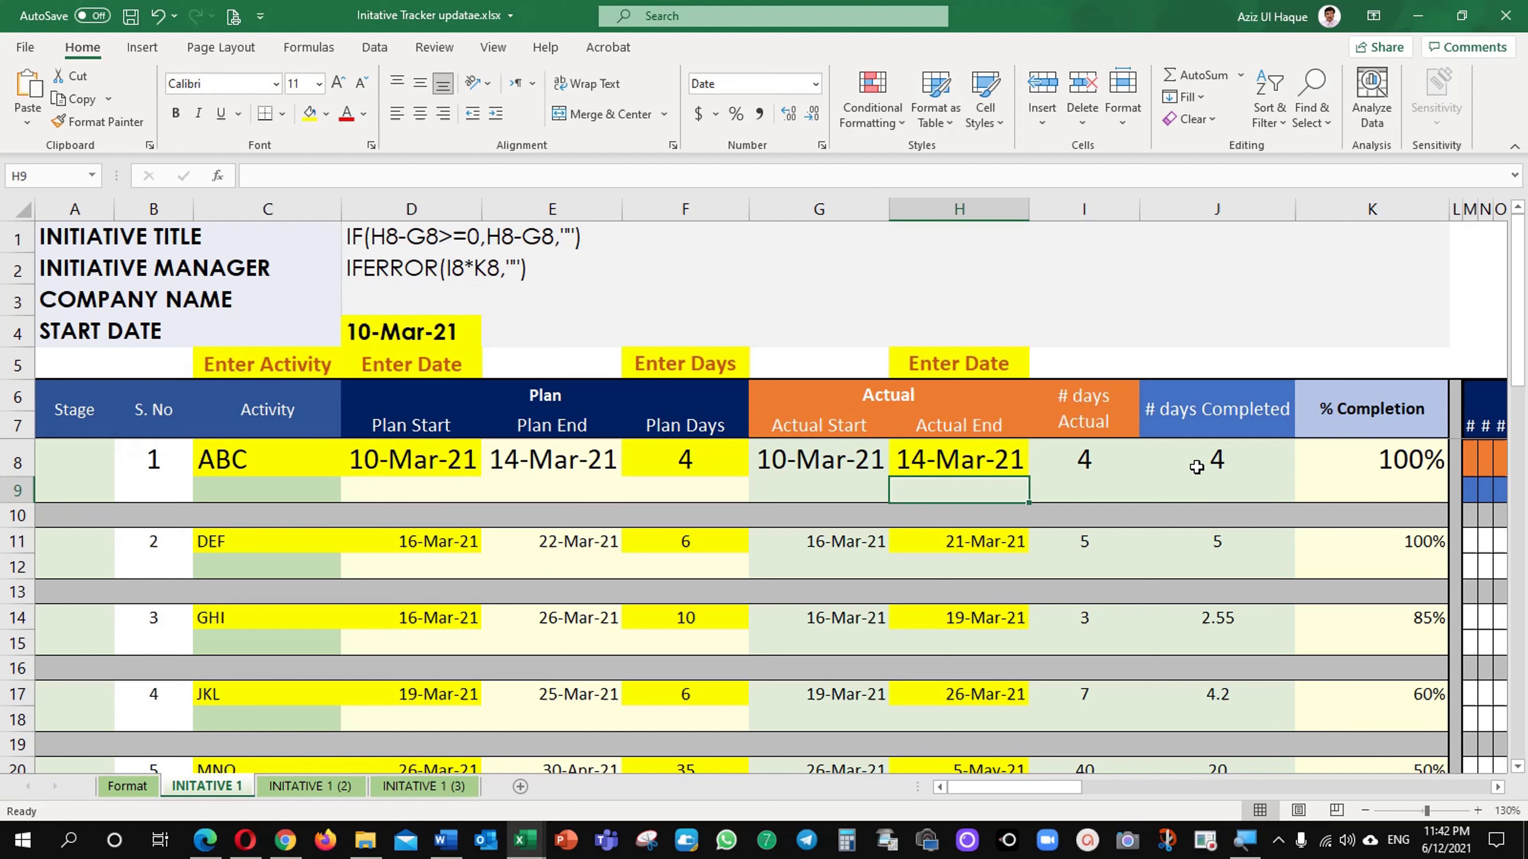
left_click(485, 242)
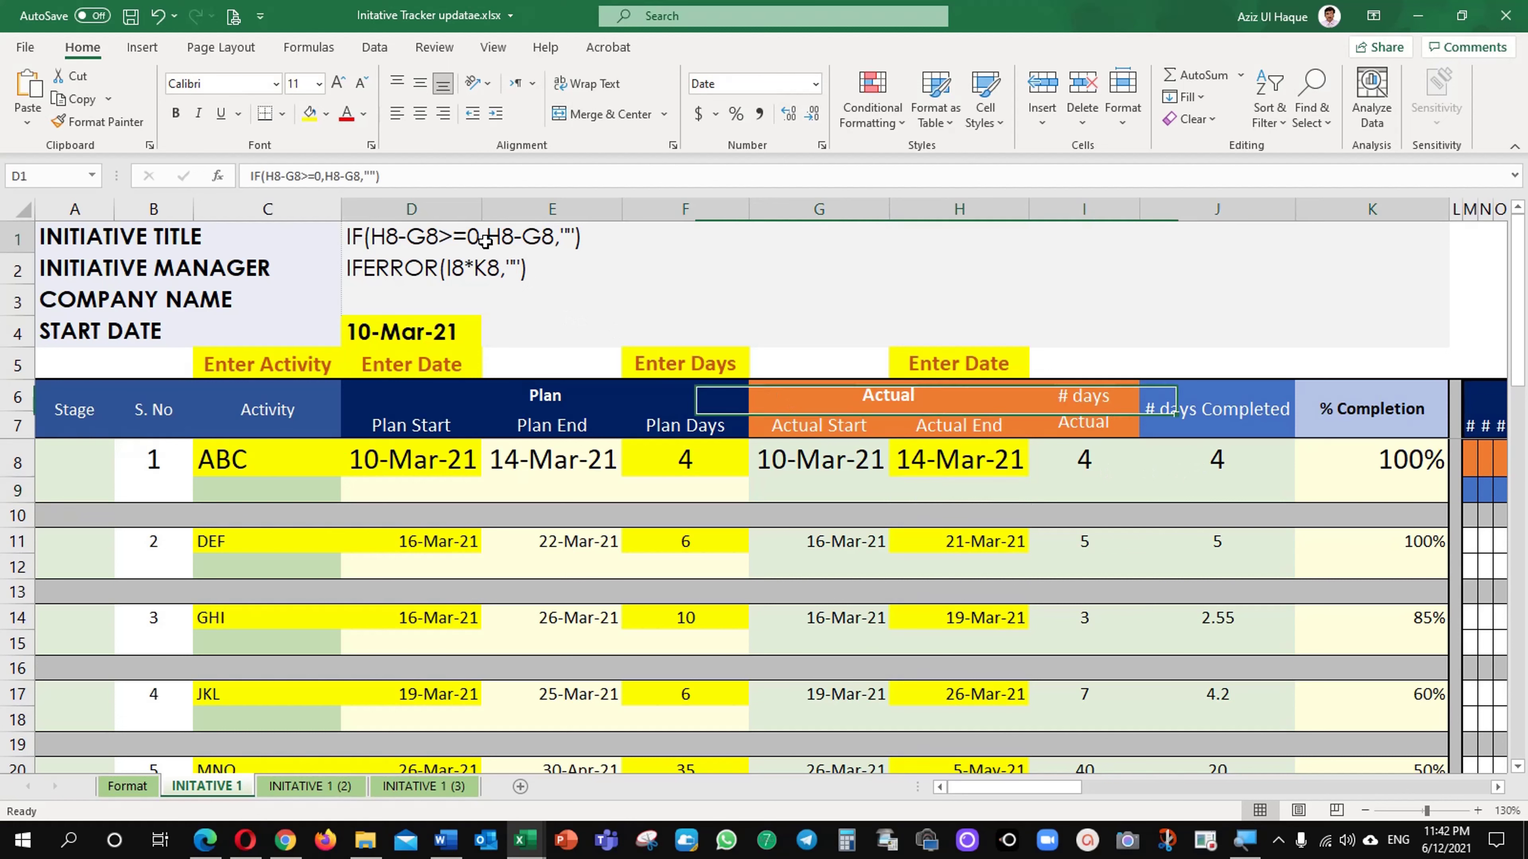
left_click(476, 278, "shift")
left_click(479, 241)
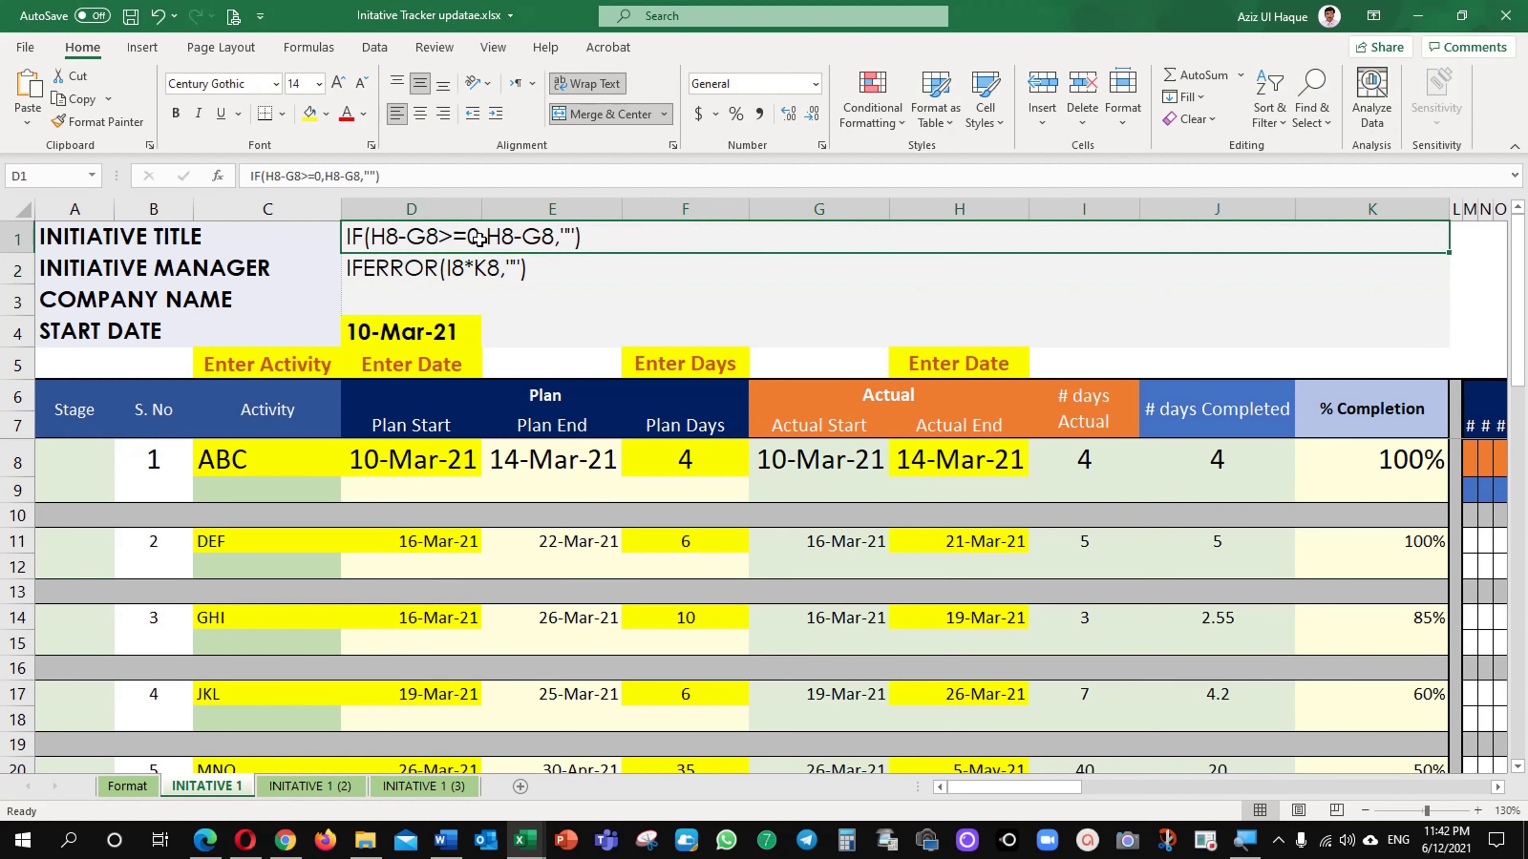
left_click(474, 272, "shift")
left_click(479, 242)
left_click(481, 274)
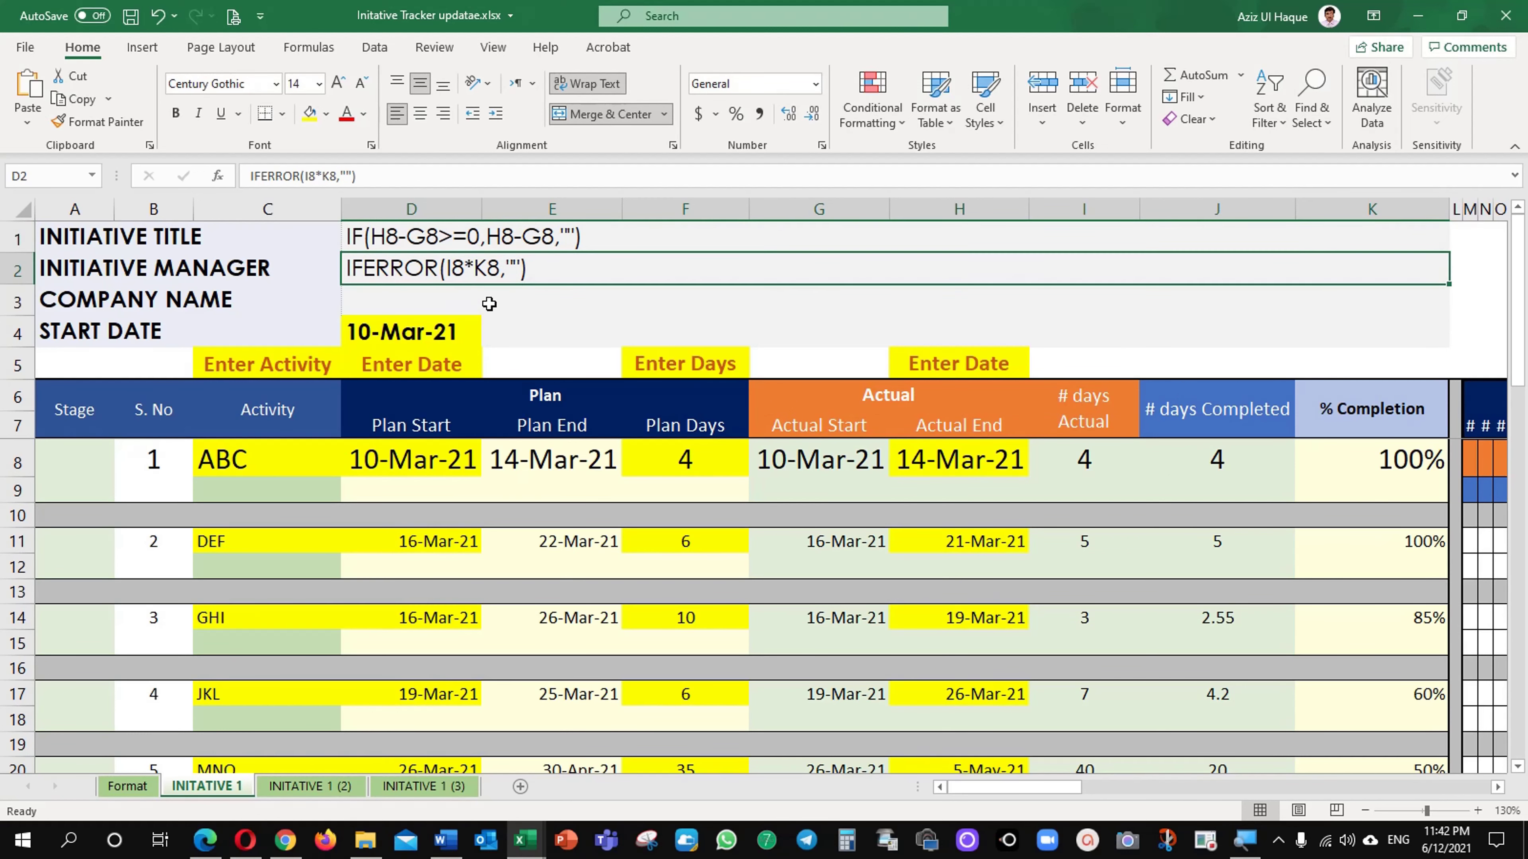